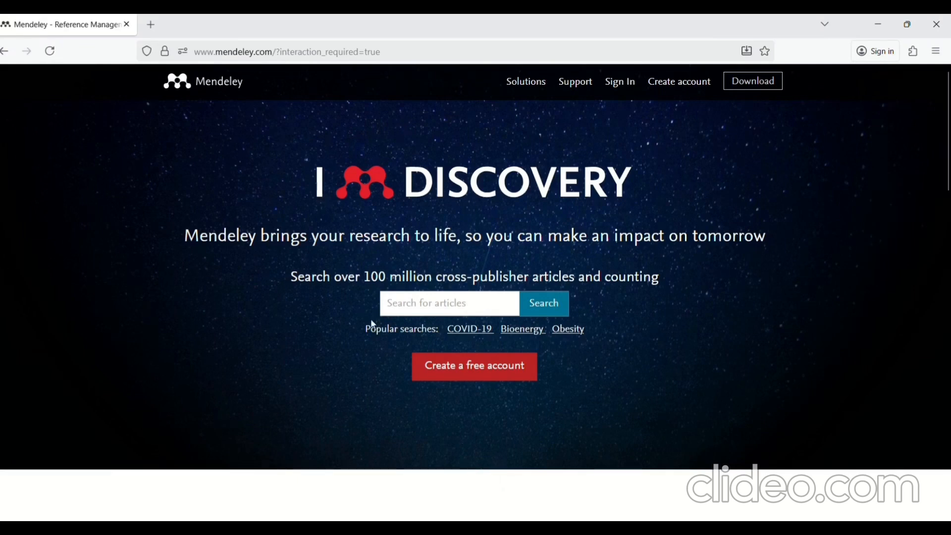
# Step: Search the Mendeley article catalogue for "synthesis"
pyautogui.click(422, 311)
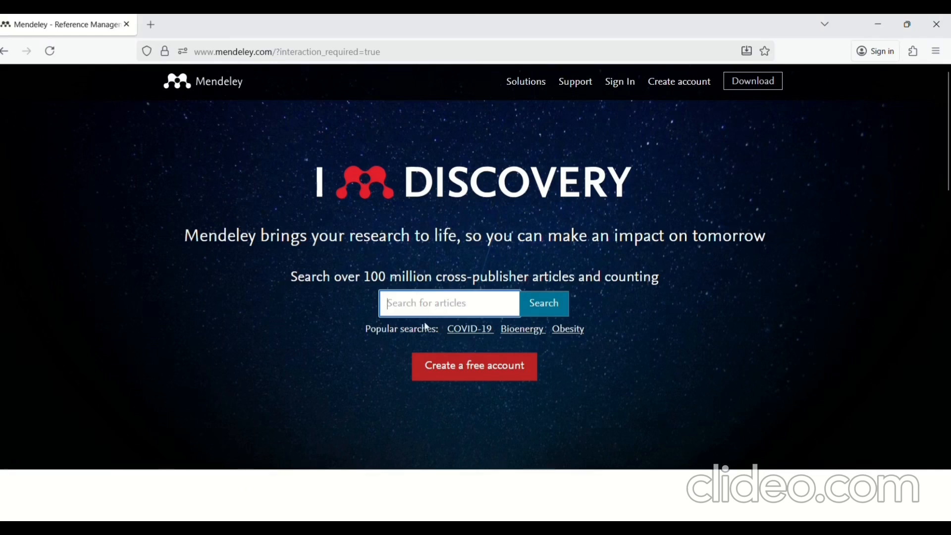
pyautogui.write('synthesis')
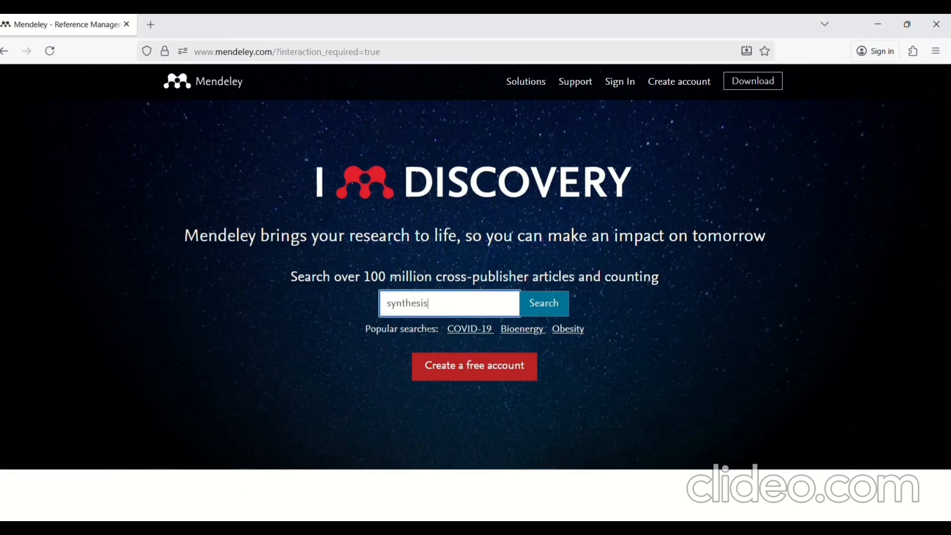
pyautogui.click(549, 309)
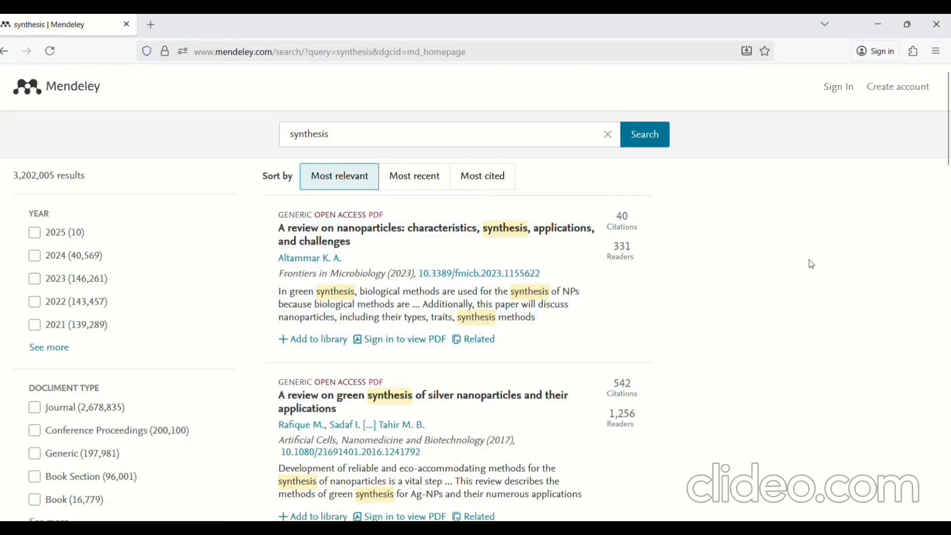
# Step: Look through the first page of article results for "synthesis", from the first entry to the pagination and back
pyautogui.scroll(-4, 806, 278)
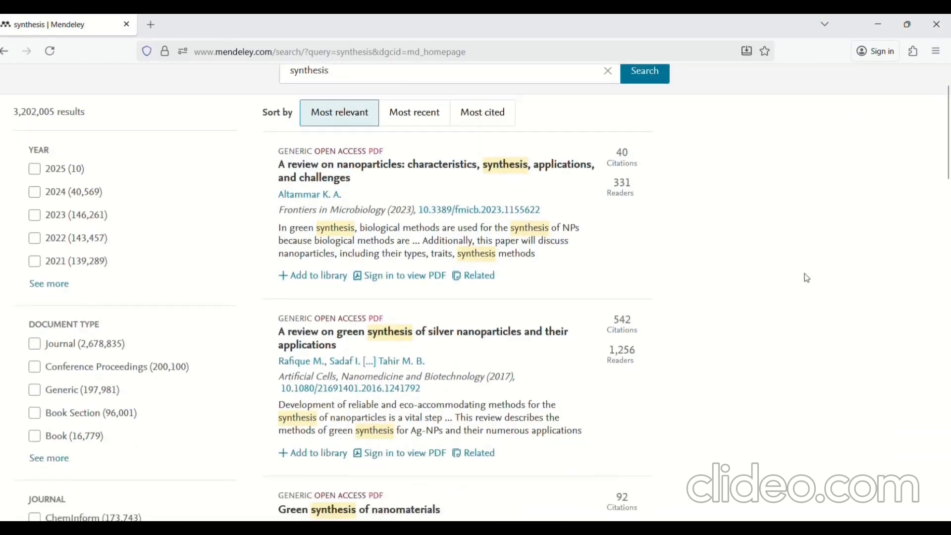
pyautogui.scroll(-5, 807, 277)
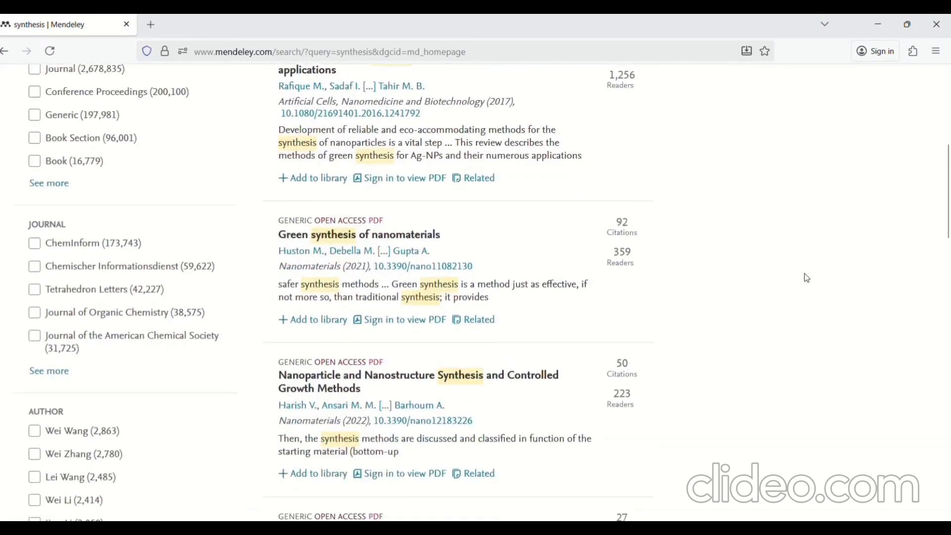
pyautogui.scroll(-4, 807, 278)
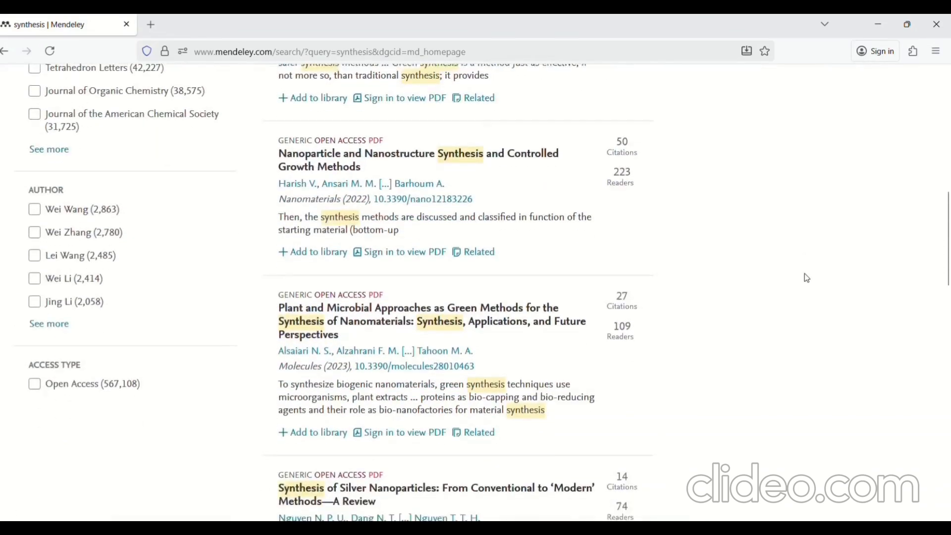
pyautogui.scroll(-2, 807, 277)
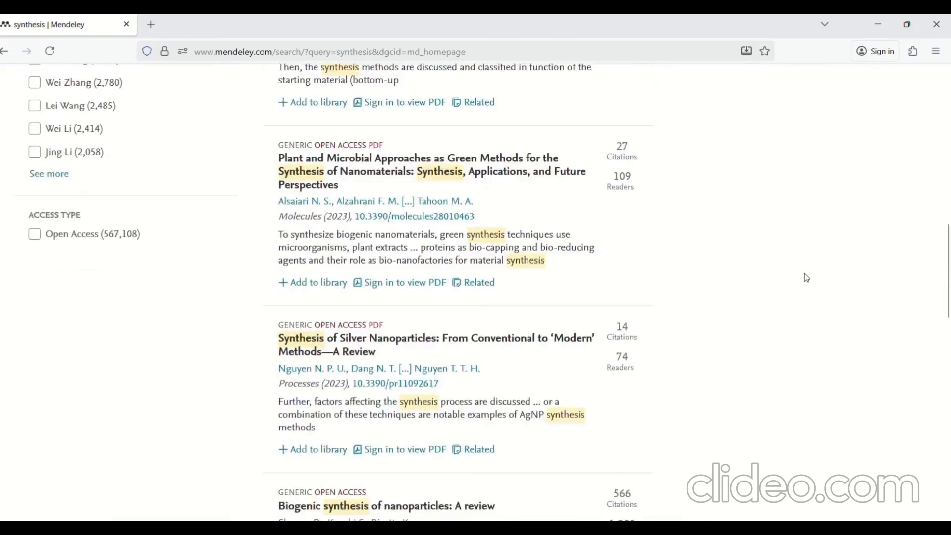
pyautogui.scroll(-1, 807, 278)
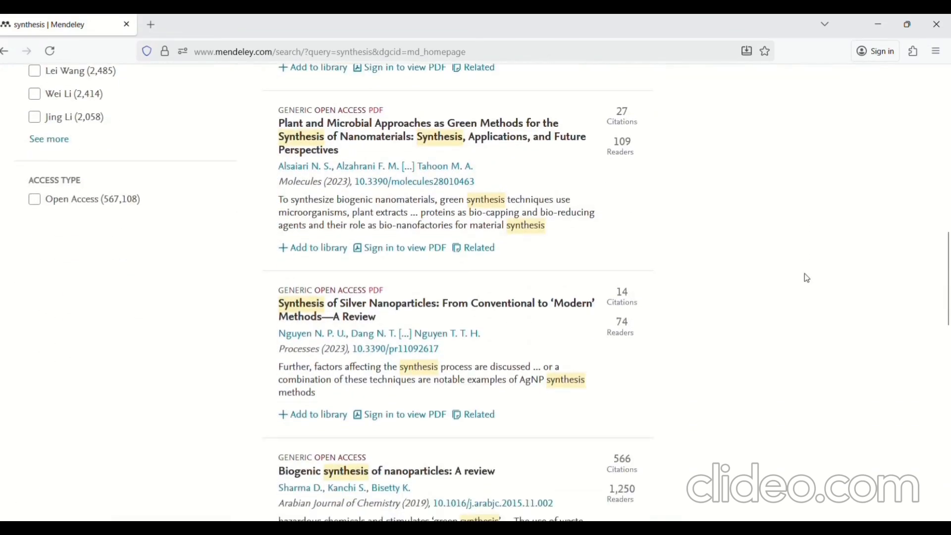
pyautogui.scroll(-5, 806, 277)
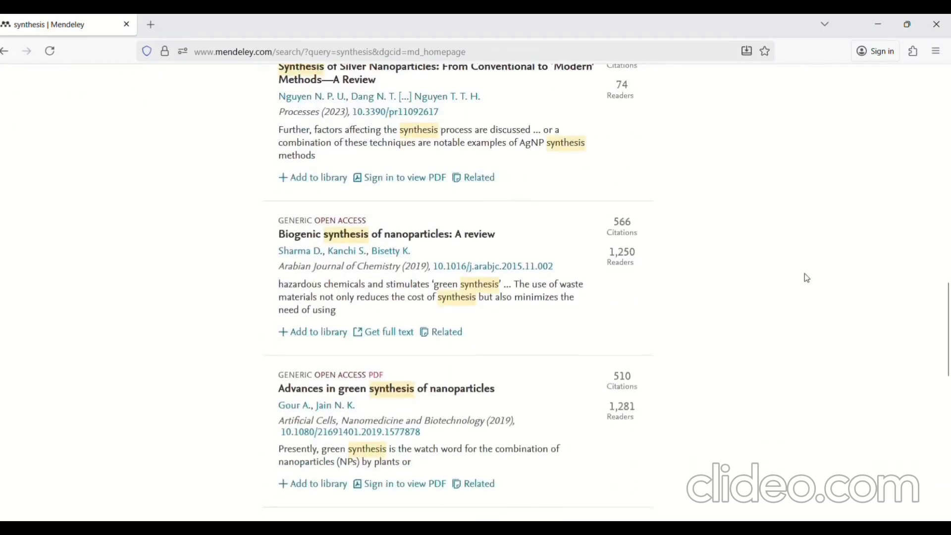
pyautogui.scroll(-6, 806, 278)
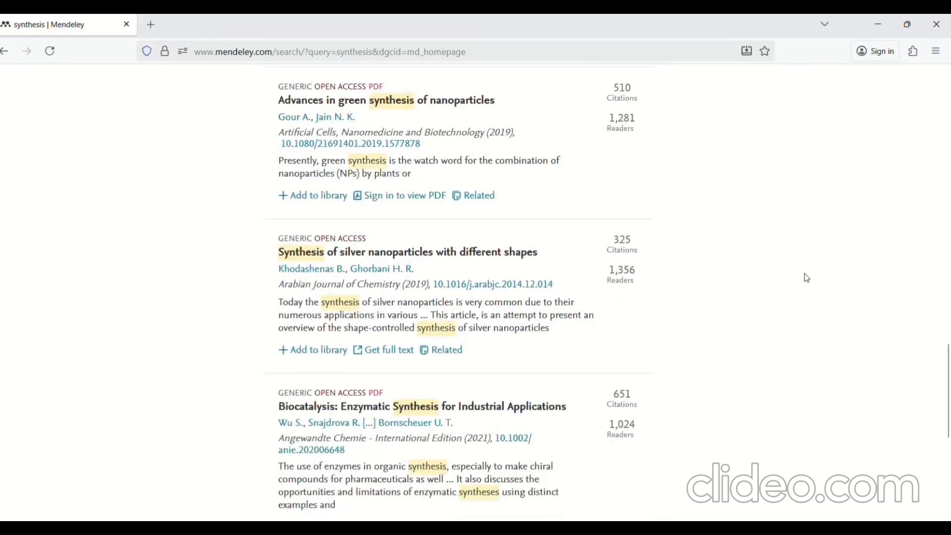
pyautogui.scroll(-5, 807, 278)
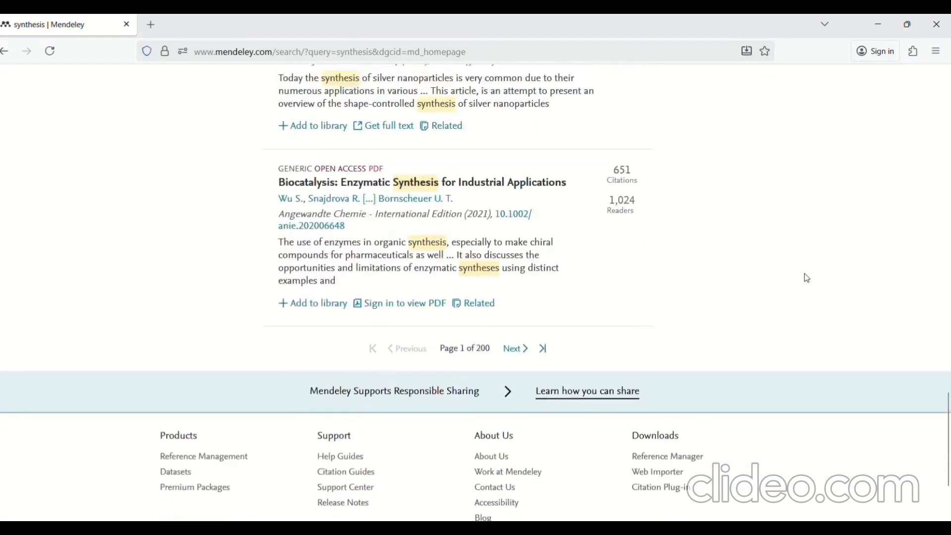
pyautogui.scroll(4, 807, 278)
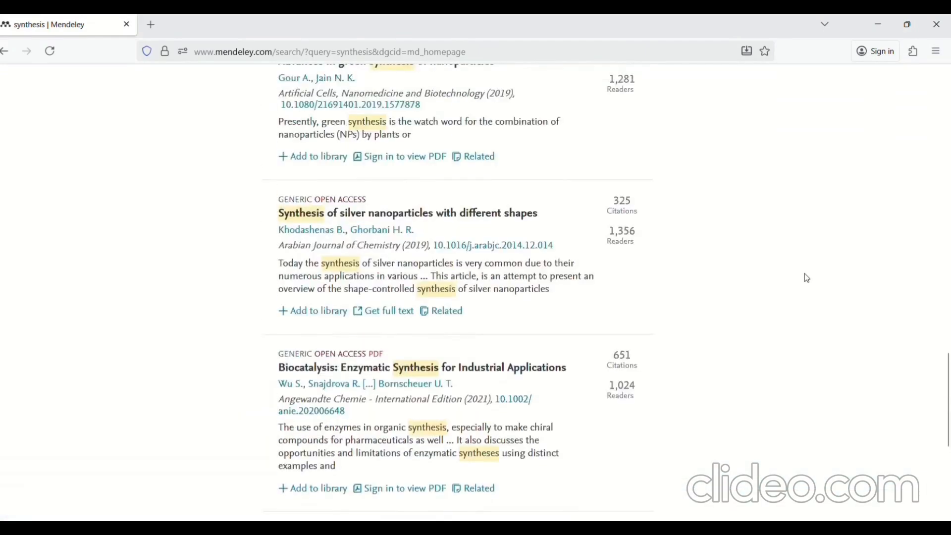
pyautogui.scroll(18, 807, 278)
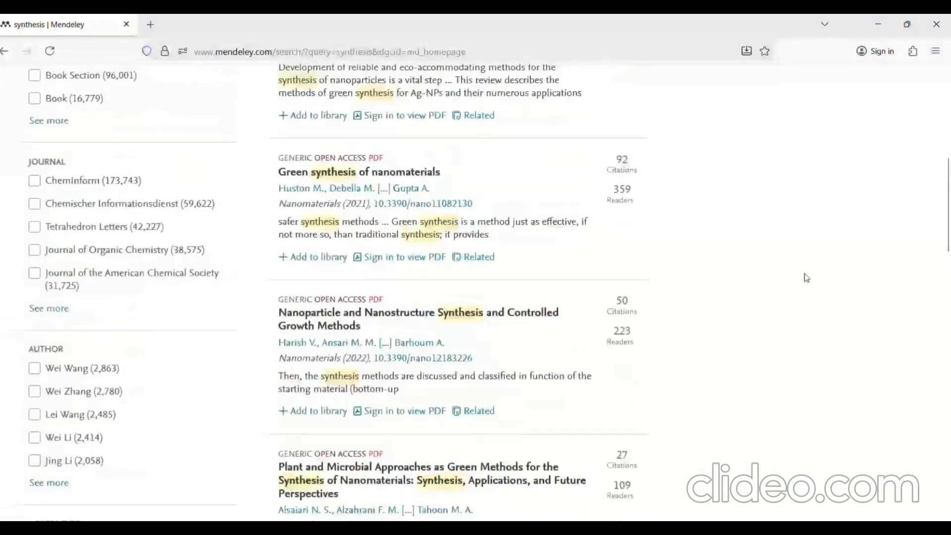
pyautogui.scroll(9, 807, 278)
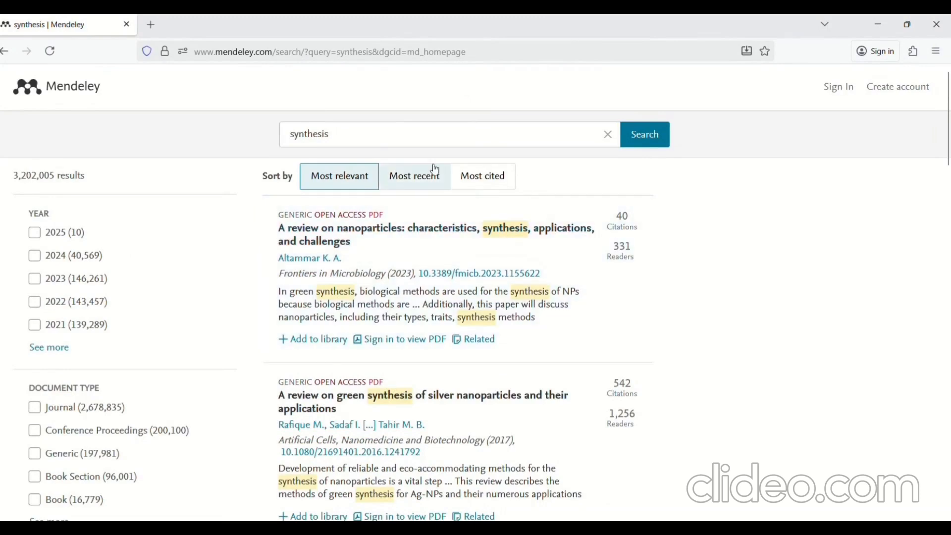
# Step: Compare the results sorted by most recent, most relevant and most cited, ending with the most relevant order
pyautogui.click(417, 177)
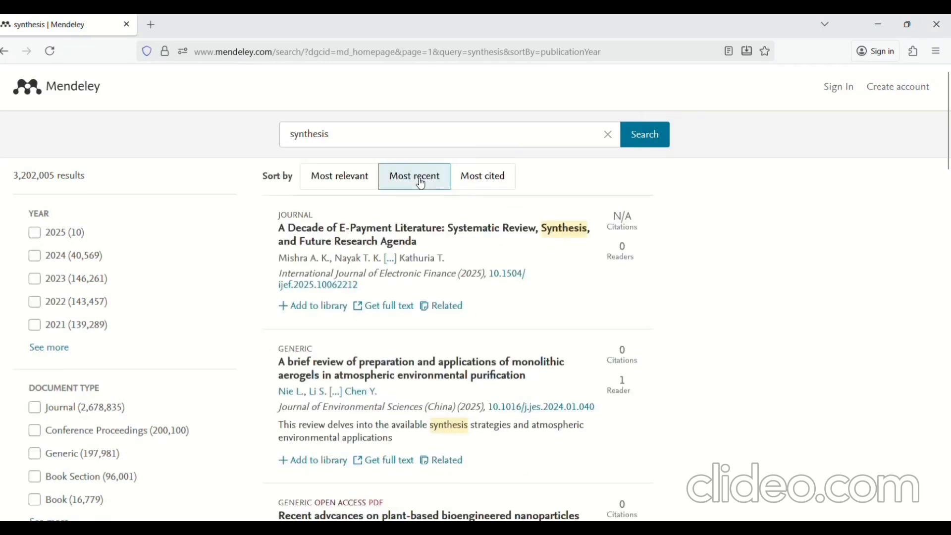
pyautogui.click(347, 177)
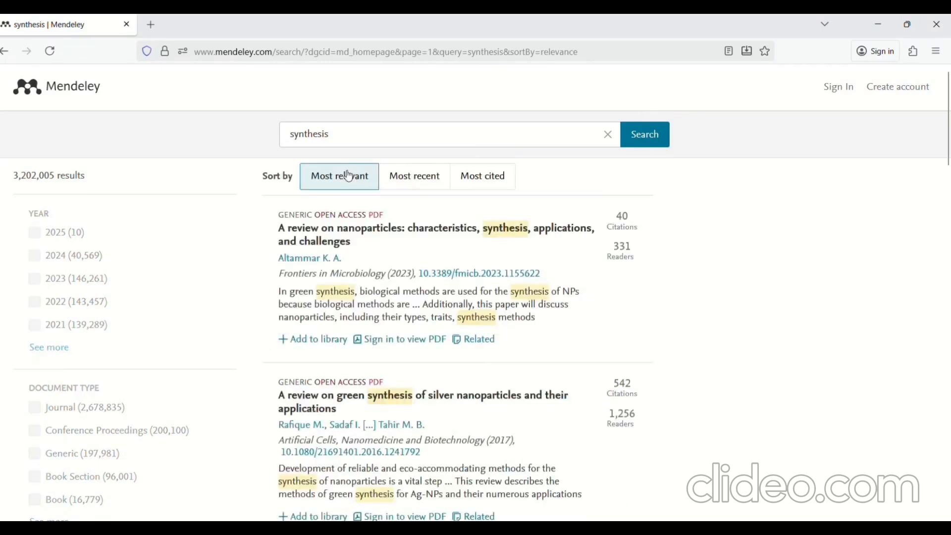
pyautogui.click(496, 179)
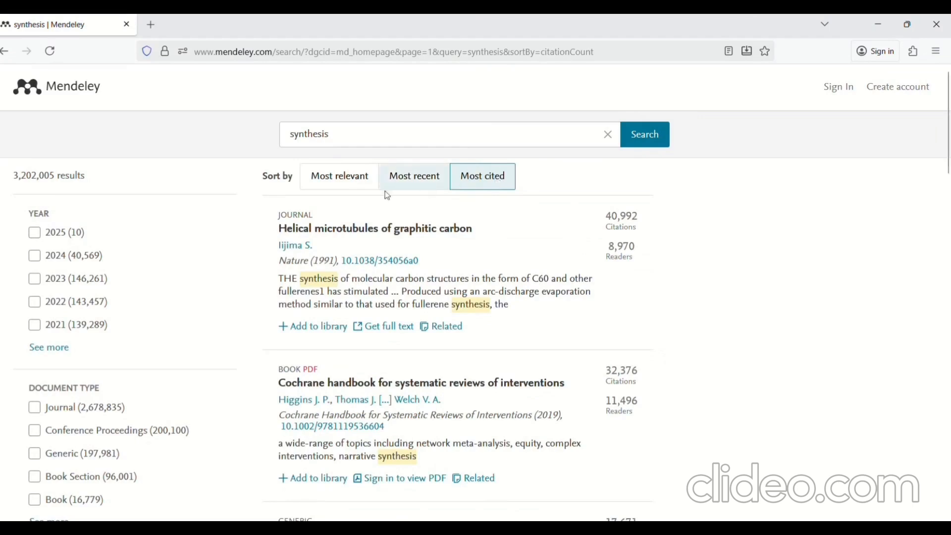
pyautogui.click(346, 172)
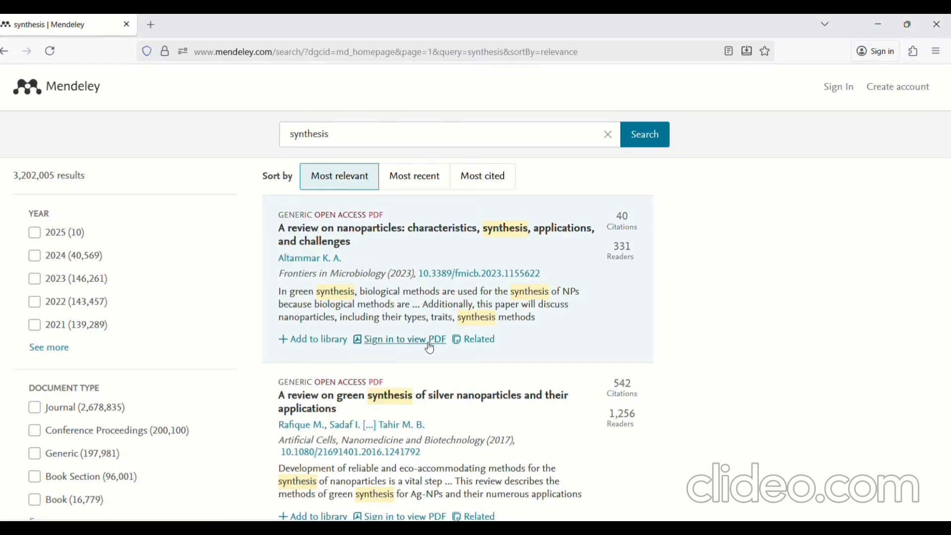
# Step: Review the related articles for "A review on nanoparticles: characteristics, synthesis, applications, and challenges" and close the list
pyautogui.click(478, 341)
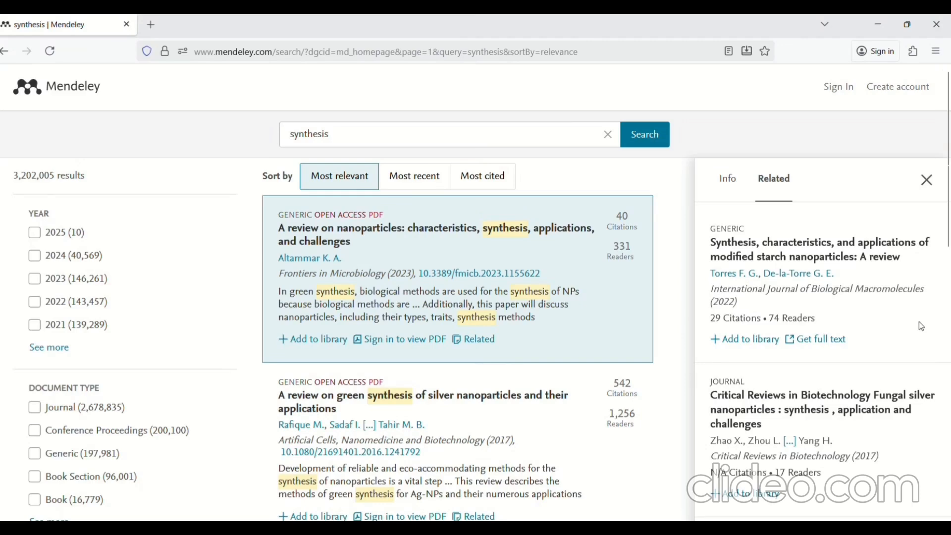
pyautogui.scroll(-4, 920, 322)
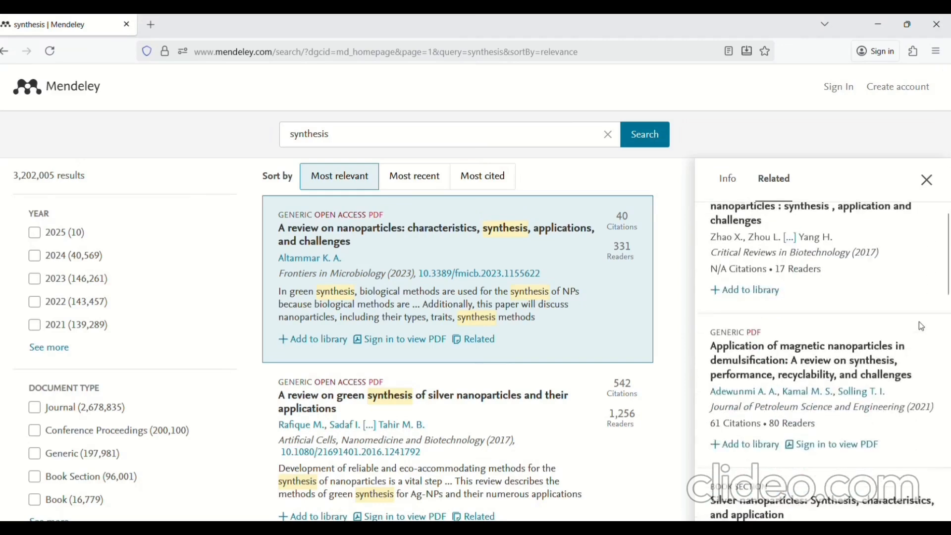
pyautogui.scroll(-4, 922, 327)
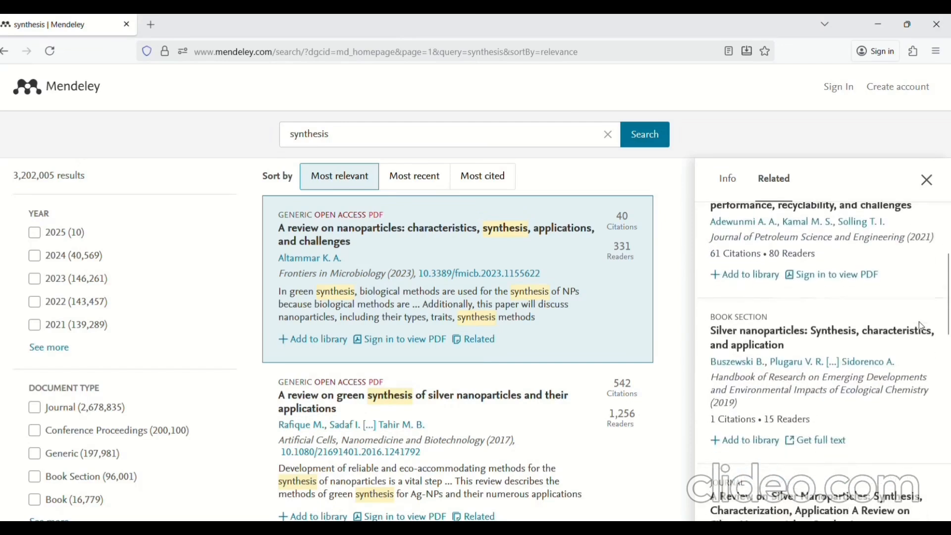
pyautogui.scroll(-4, 922, 325)
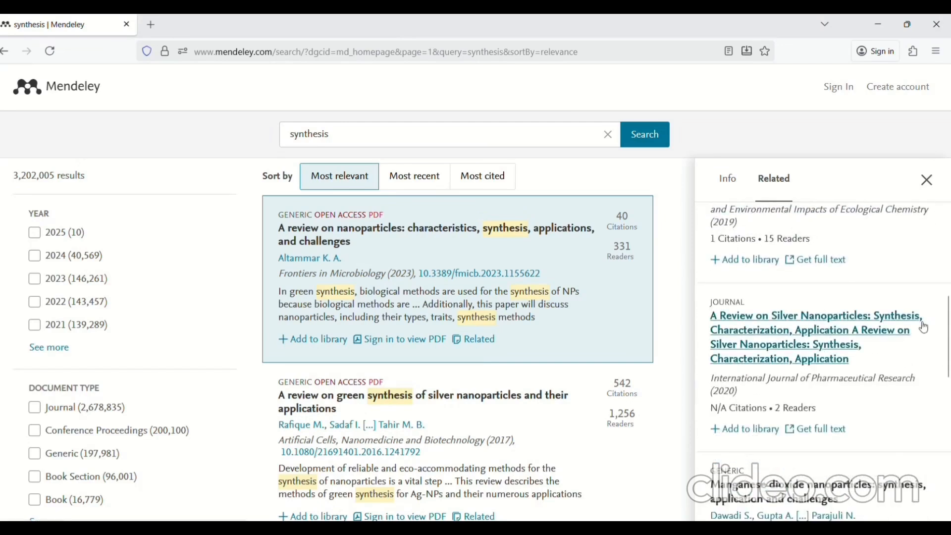
pyautogui.scroll(-2, 925, 328)
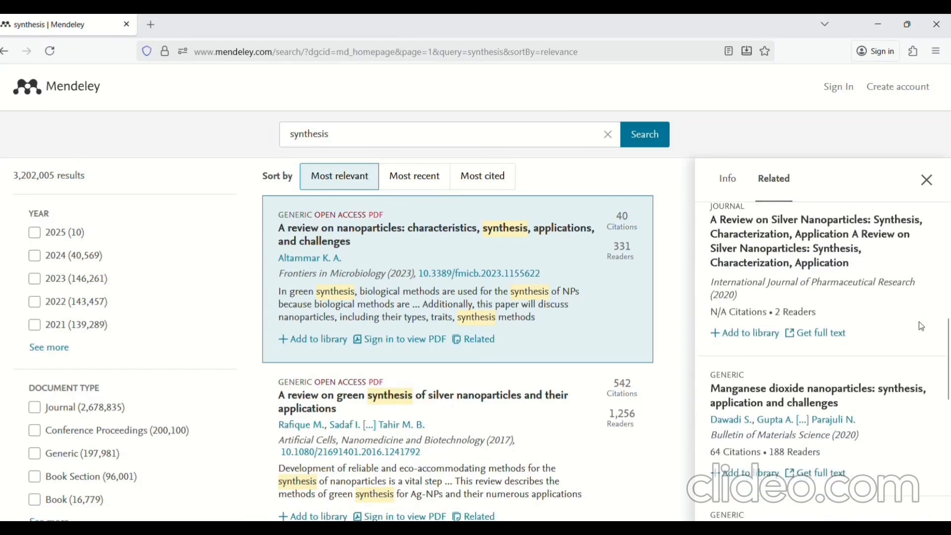
pyautogui.scroll(-6, 922, 326)
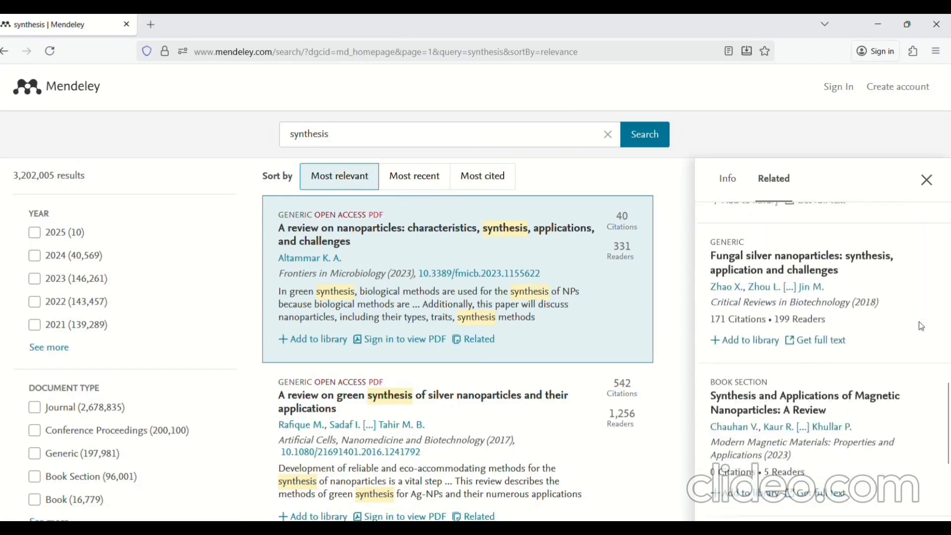
pyautogui.scroll(-3, 920, 322)
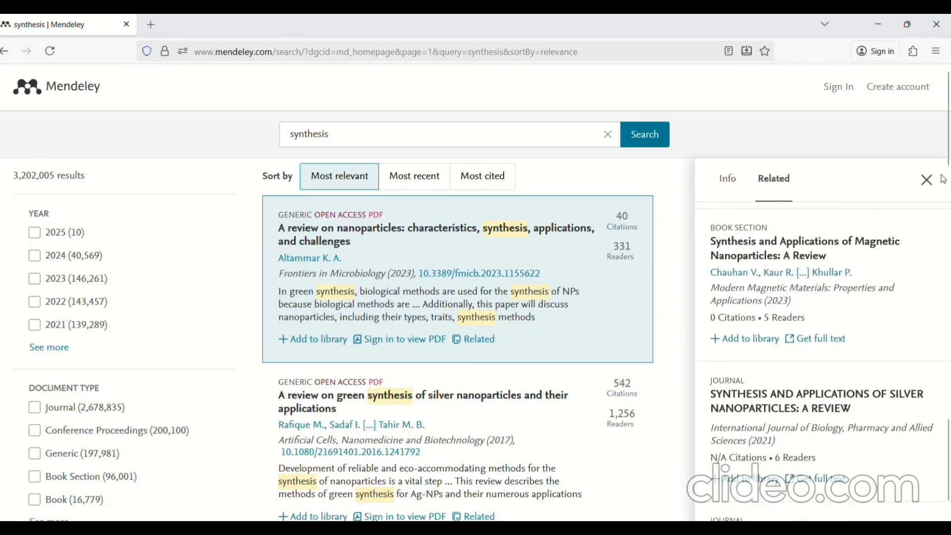
pyautogui.click(927, 180)
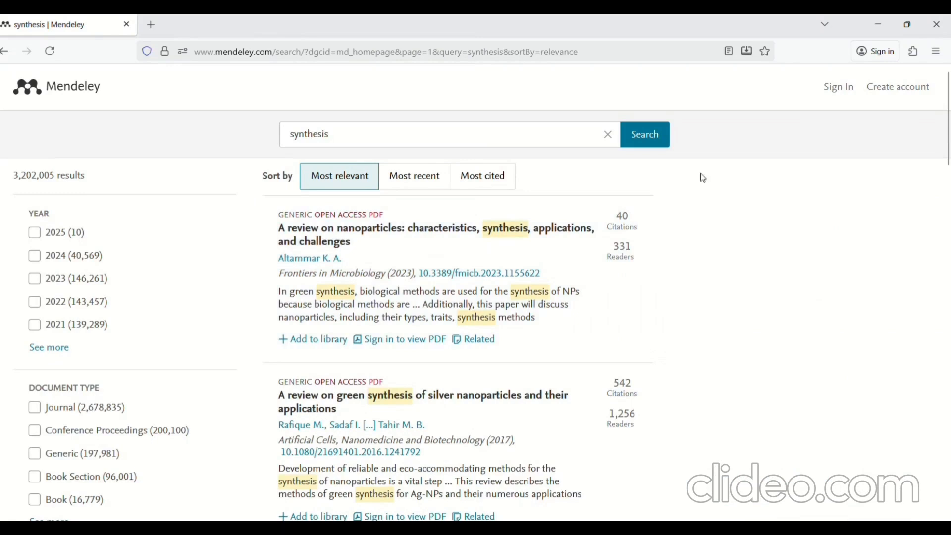
# Step: Start the free Mendeley account process and sign in with the account's e-mail and password
pyautogui.click(894, 85)
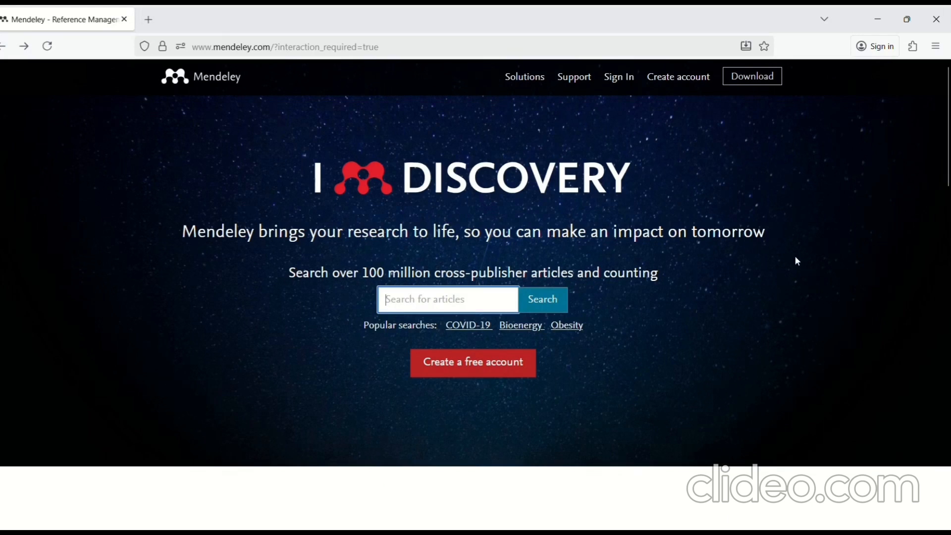
pyautogui.click(518, 373)
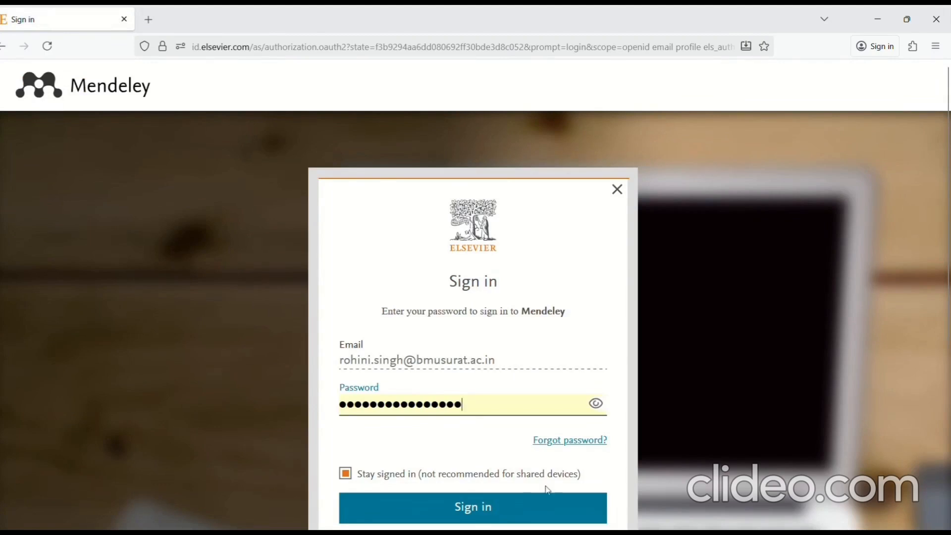
pyautogui.click(508, 514)
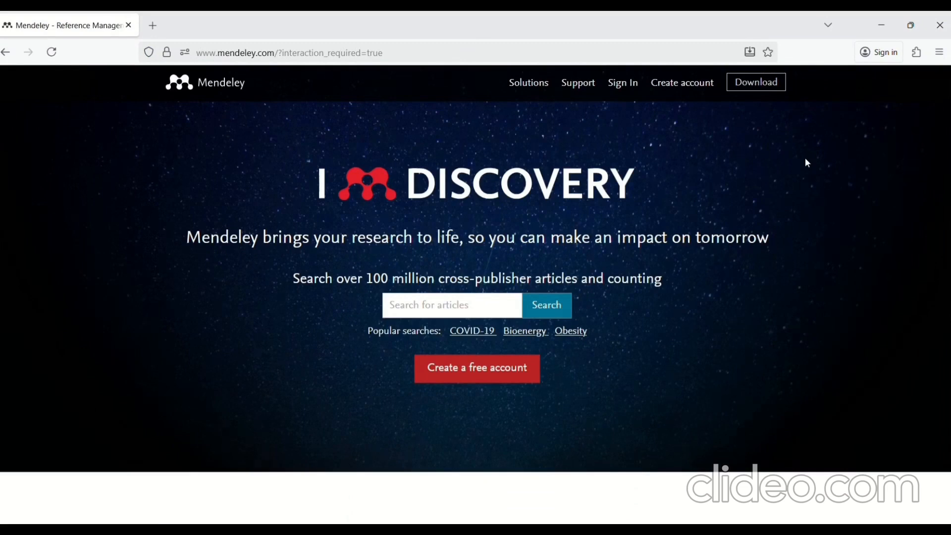
# Step: Open the Mendeley download option, switch to the Mendeley Reference Manager desktop app and import the file Synthesis.pdf as a reference
pyautogui.click(757, 88)
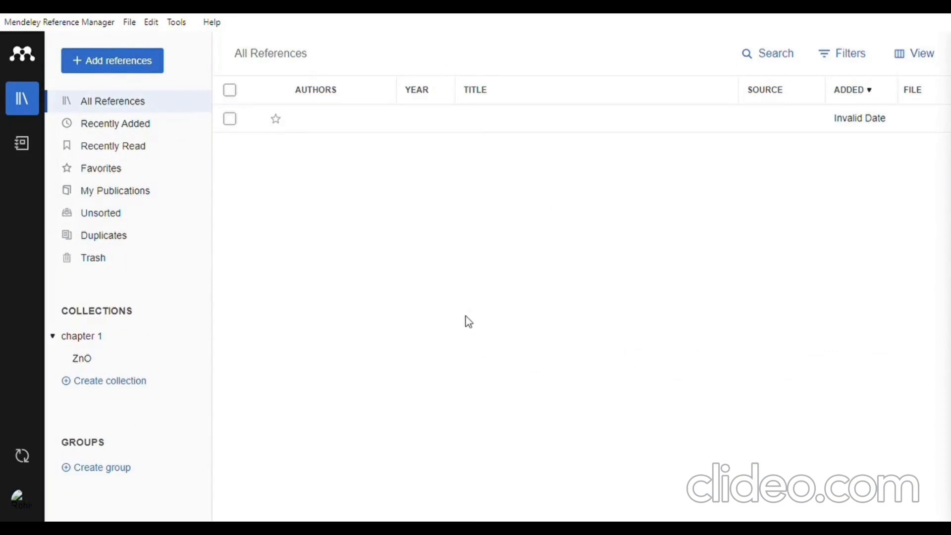
pyautogui.click(124, 69)
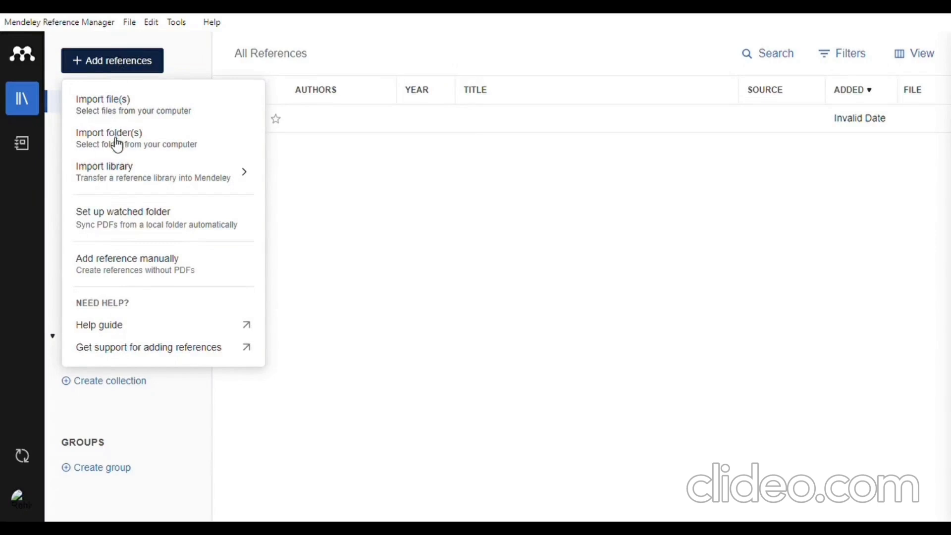
pyautogui.moveTo(121, 180)
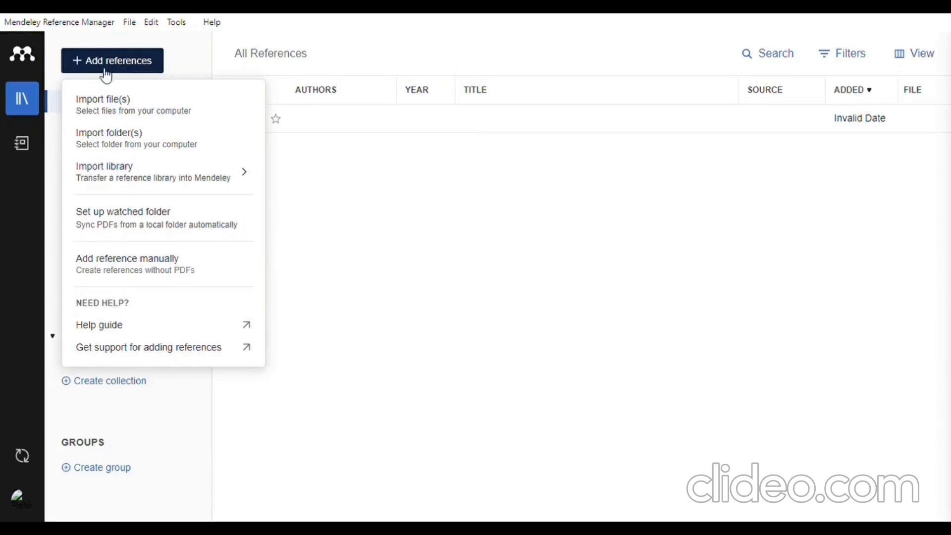
pyautogui.click(102, 108)
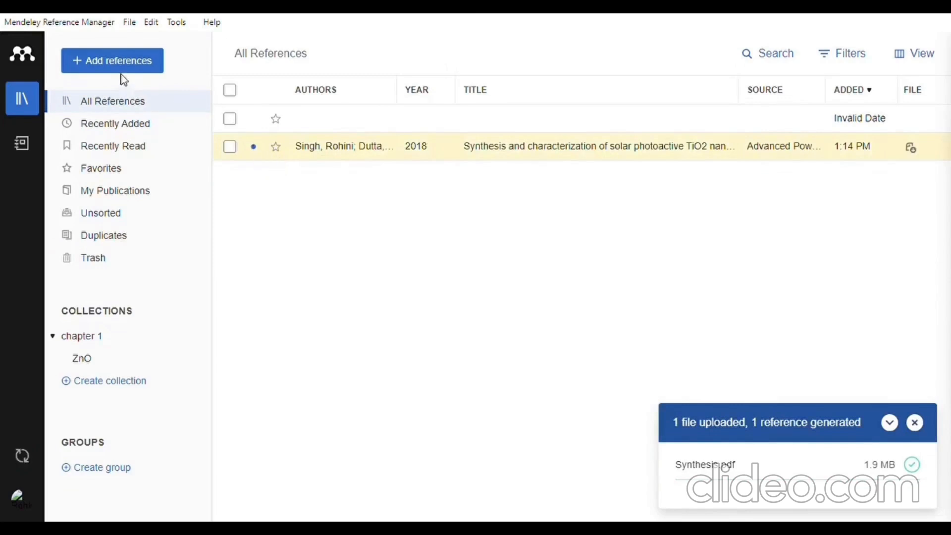
# Step: Import a whole folder of PDF papers into the library, including Fuel.pdf, Hybrid Maufacturing.pdf, Synthesis.pdf and Nano.pdf
pyautogui.click(136, 68)
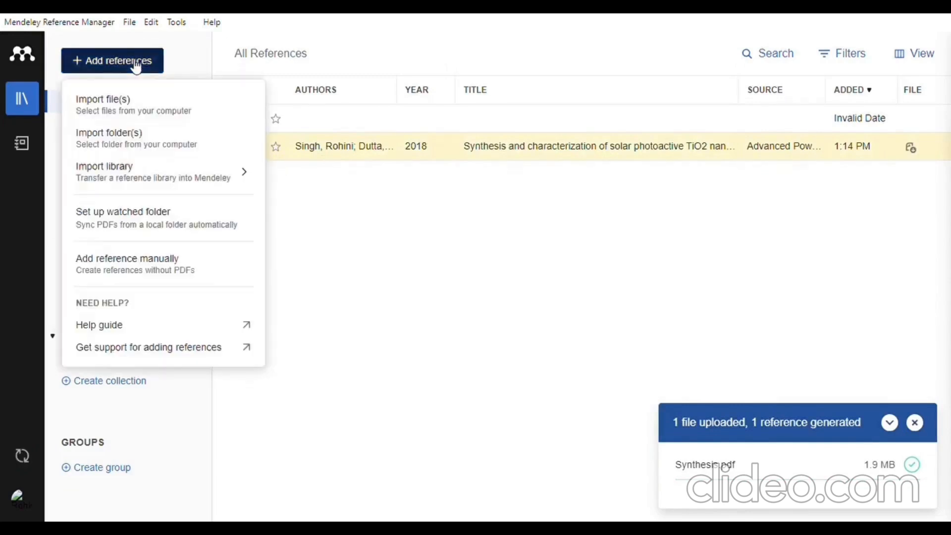
pyautogui.click(111, 142)
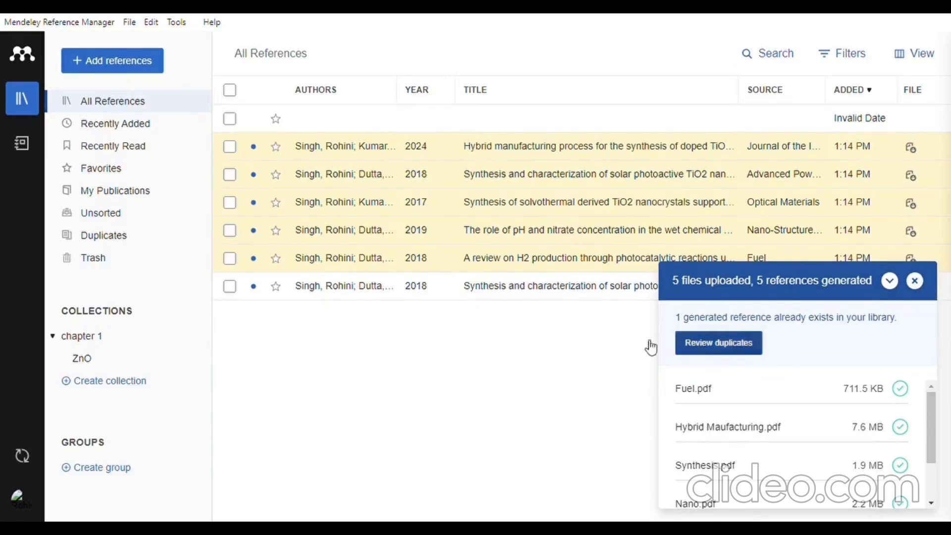
# Step: Dismiss the upload summary and make the entire All References library available offline
pyautogui.click(917, 284)
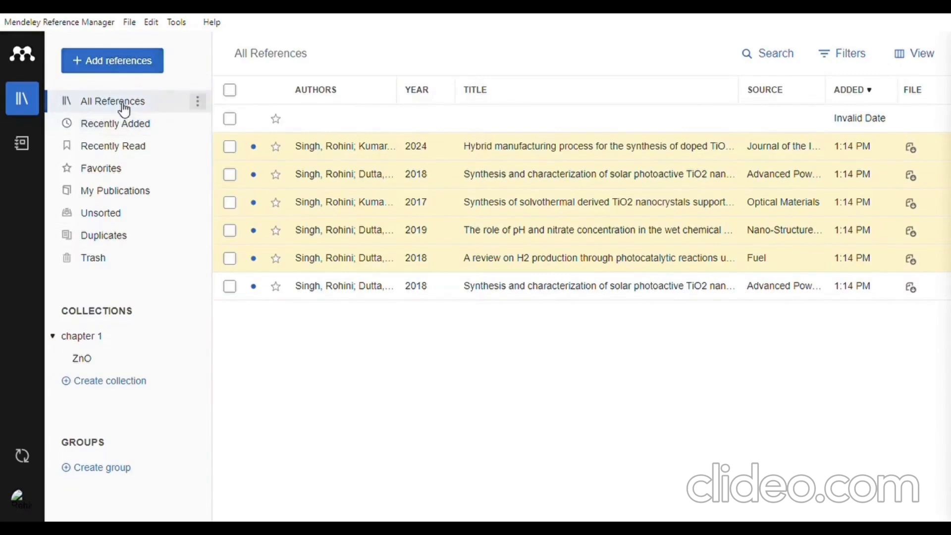
pyautogui.click(199, 104)
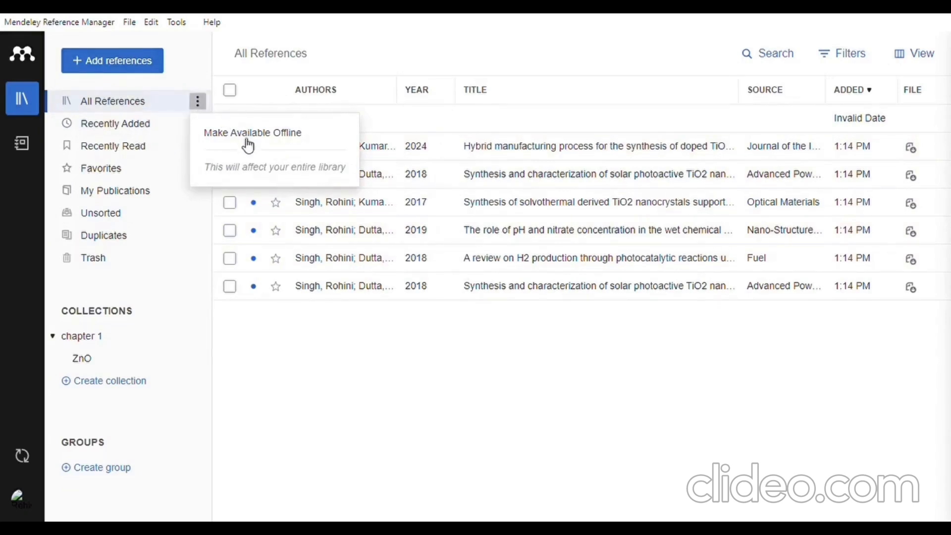
pyautogui.click(271, 141)
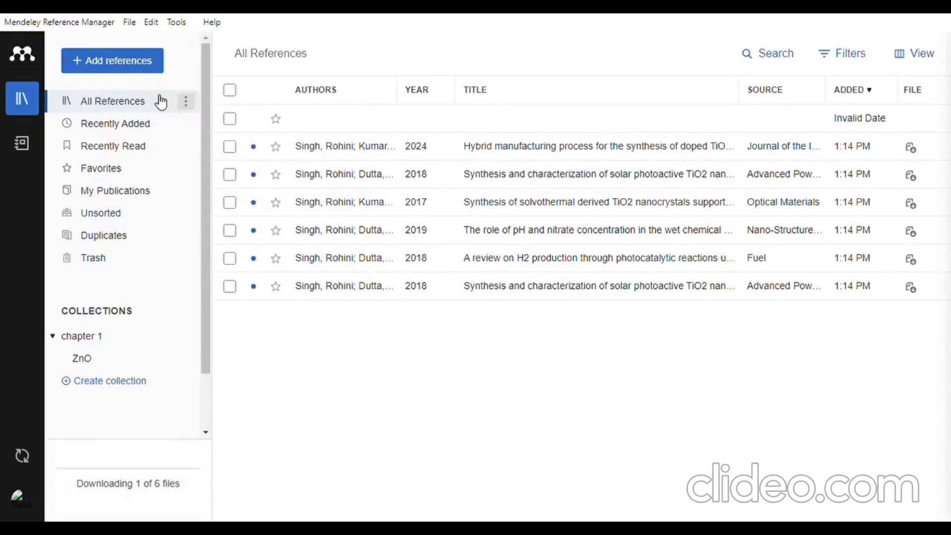
pyautogui.click(196, 106)
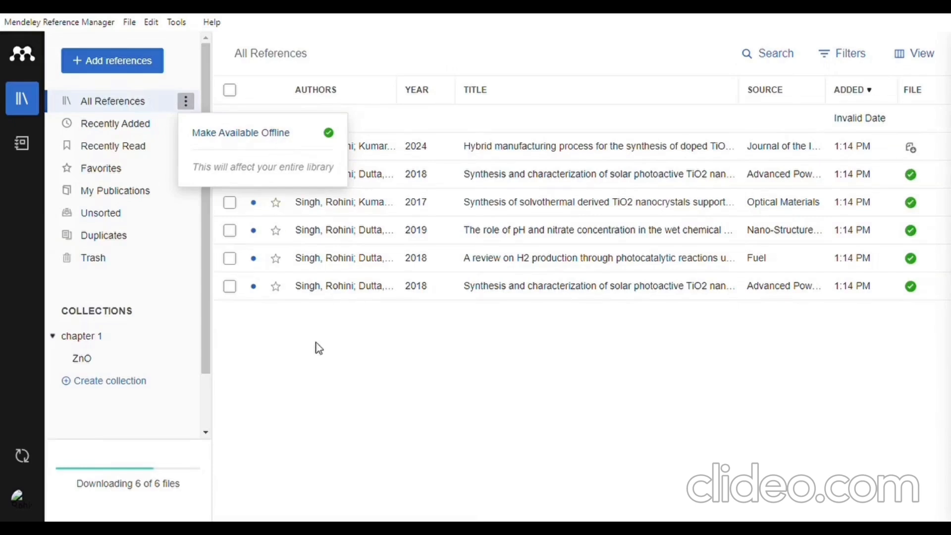
pyautogui.click(306, 369)
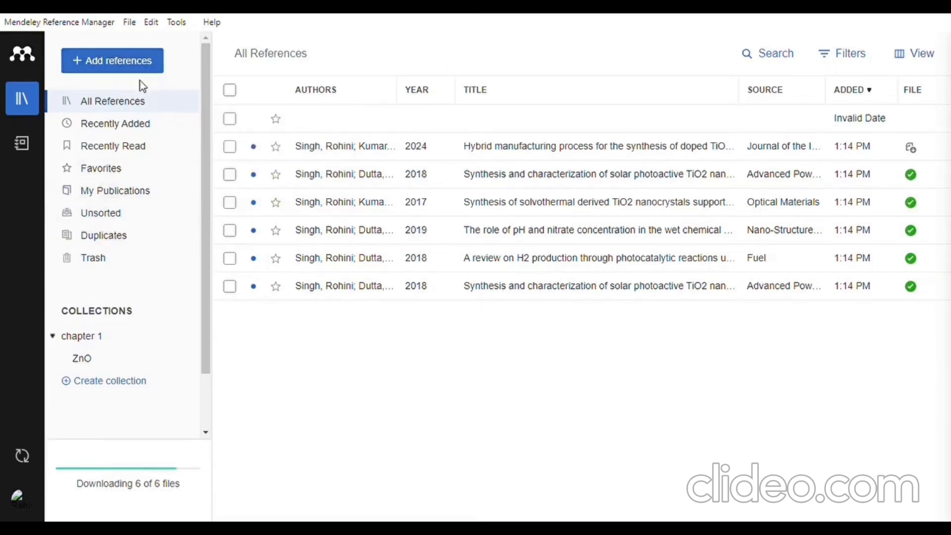
# Step: Look through the Recently Added and Recently Read lists, ending back at All References
pyautogui.click(130, 134)
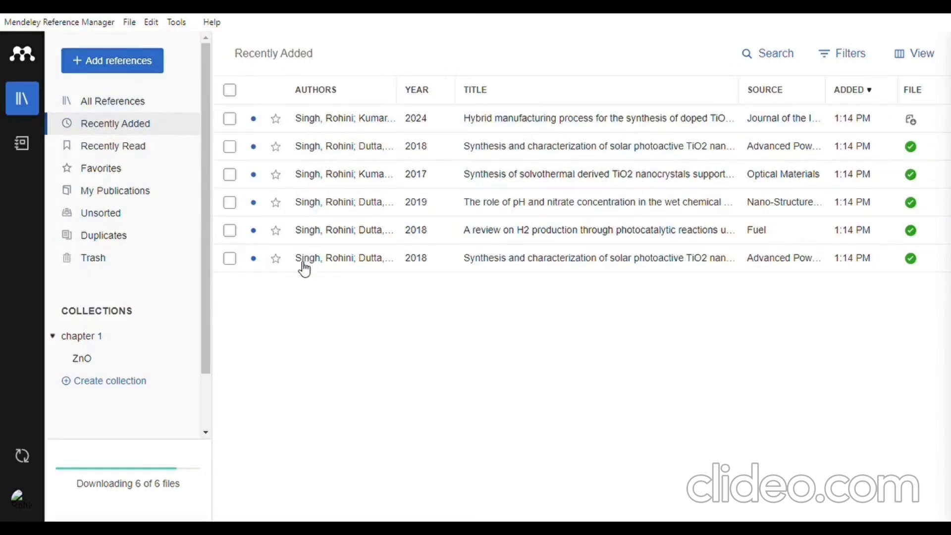
pyautogui.click(135, 156)
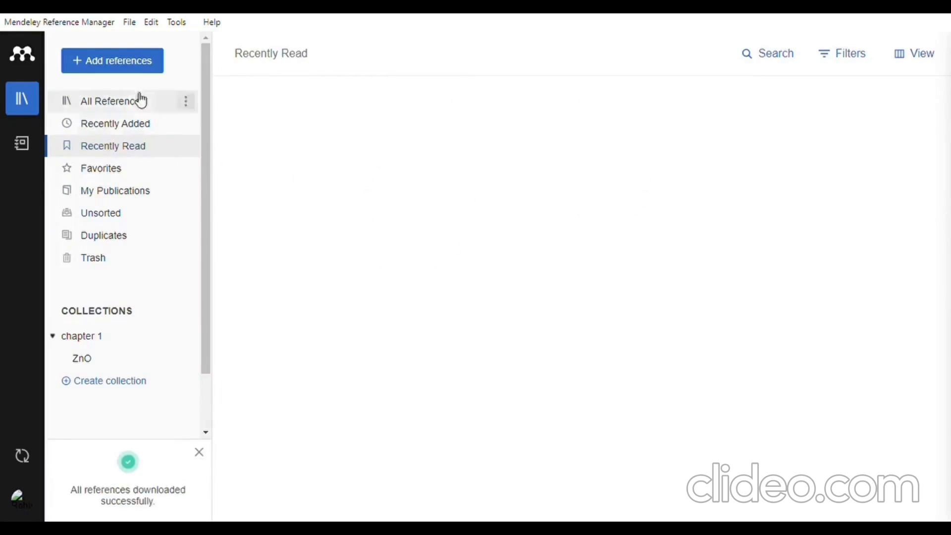
pyautogui.click(130, 106)
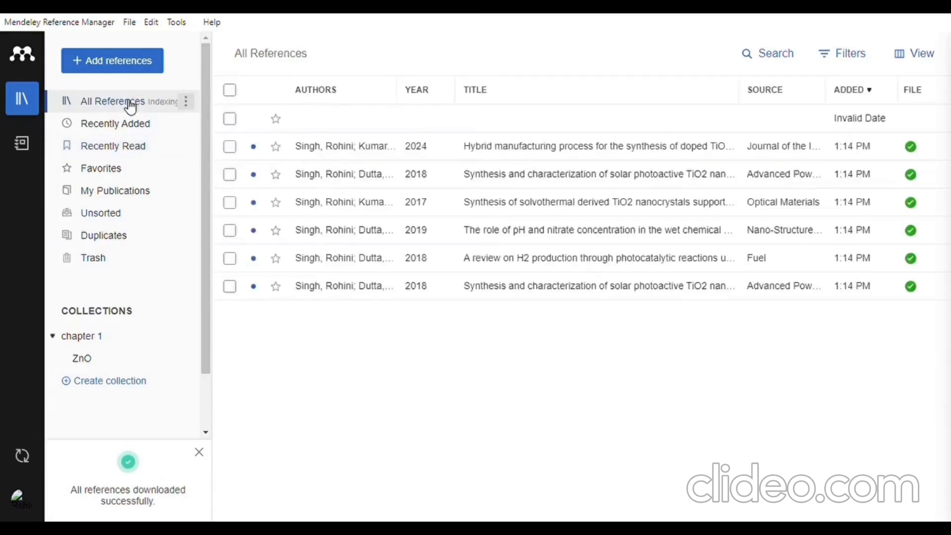
# Step: Open the PDF of the 2024 "Hybrid manufacturing process" paper, skim its first two pages and close it
pyautogui.click(912, 147)
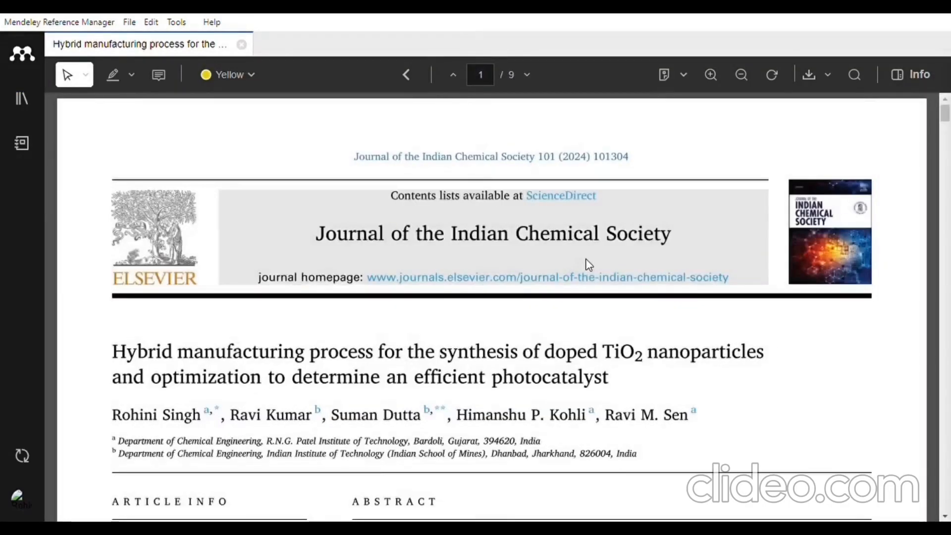
pyautogui.scroll(-8, 586, 262)
pyautogui.scroll(-7, 586, 263)
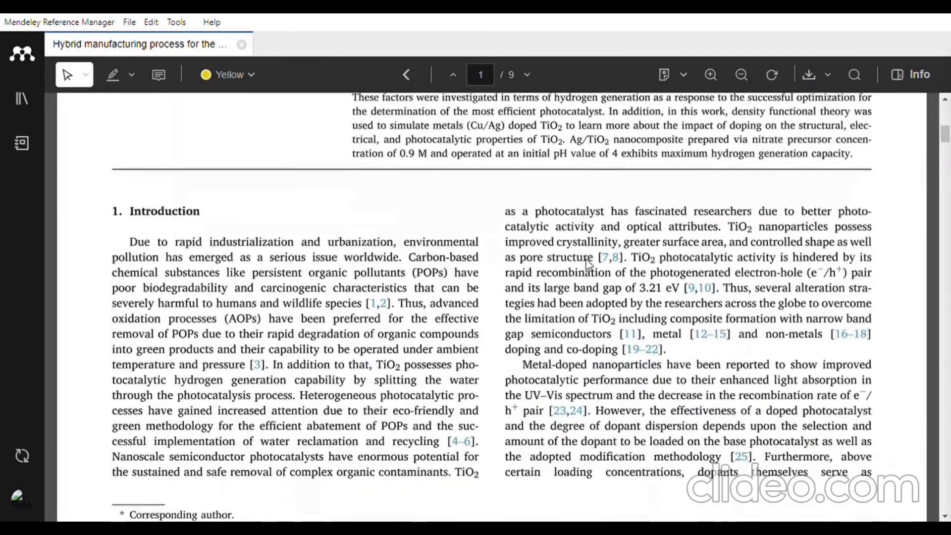
pyautogui.scroll(-12, 592, 266)
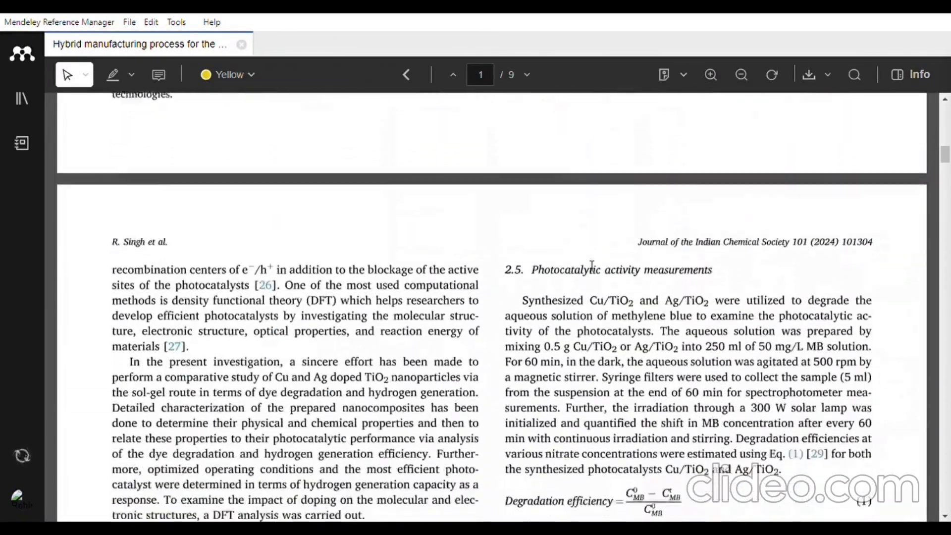
pyautogui.scroll(-3, 589, 265)
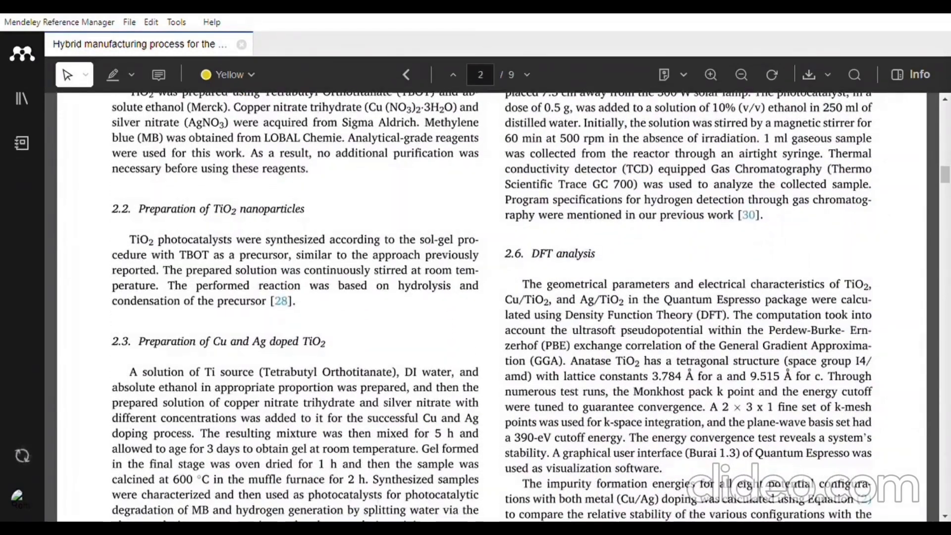
pyautogui.click(241, 45)
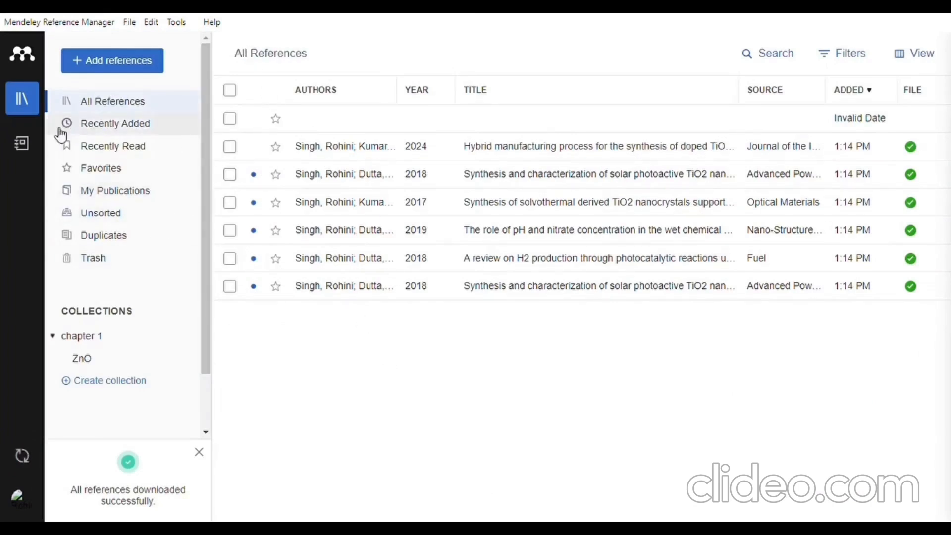
# Step: Check Recently Read for the opened paper and view the Favorites list, ending back at All References
pyautogui.click(124, 156)
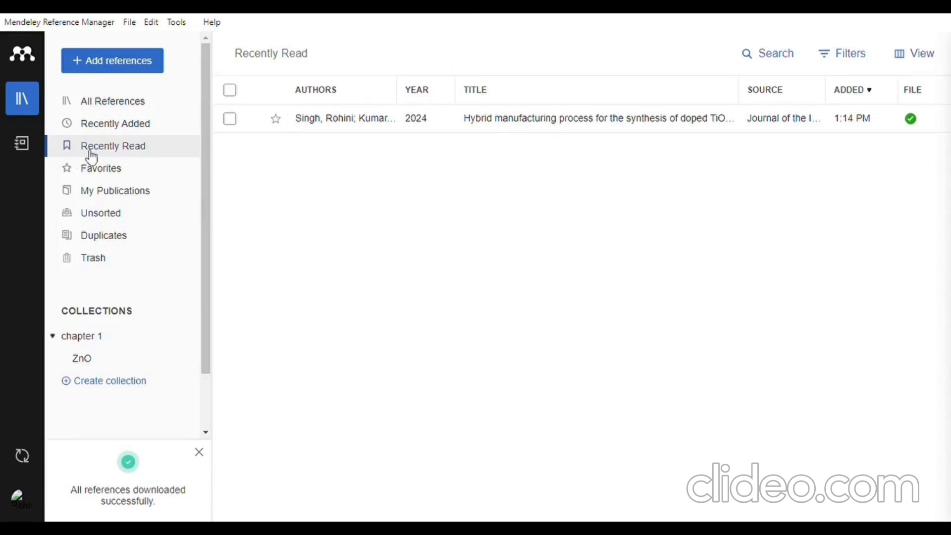
pyautogui.click(104, 177)
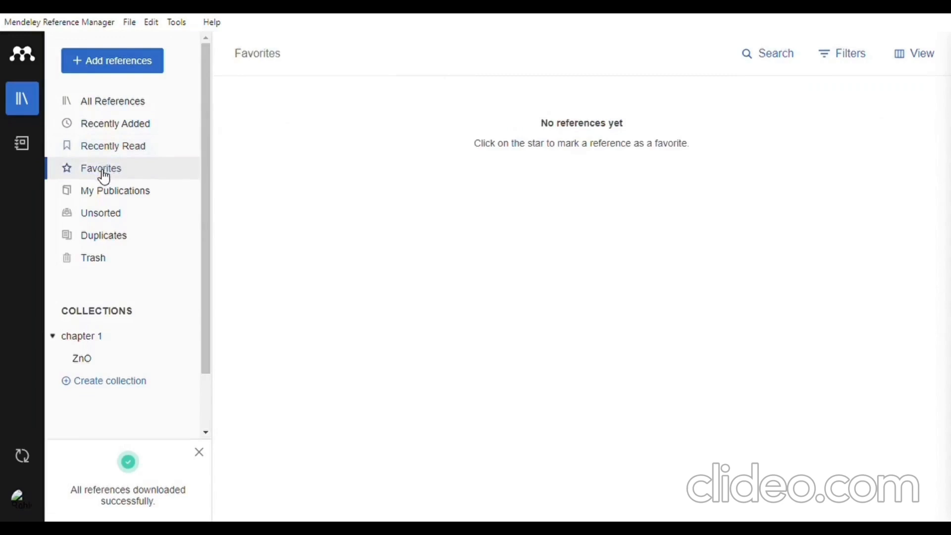
pyautogui.click(115, 112)
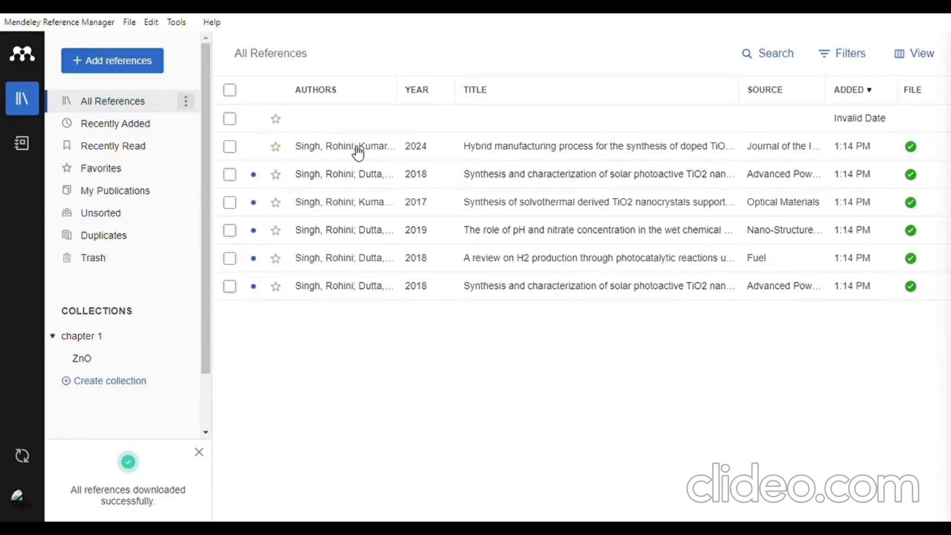
# Step: Mark the 2024 "Hybrid manufacturing process" reference as Favorite and view it in the Favorites list
pyautogui.click(230, 148)
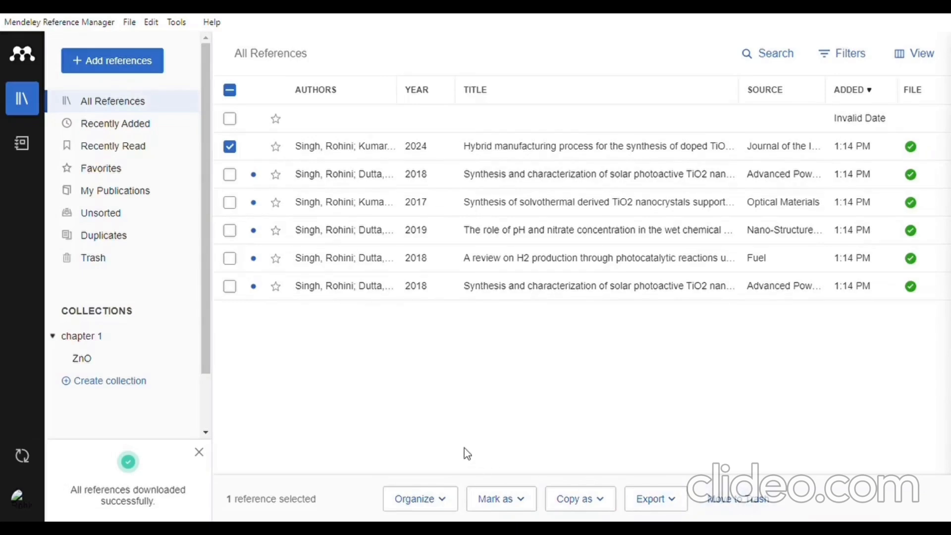
pyautogui.click(448, 503)
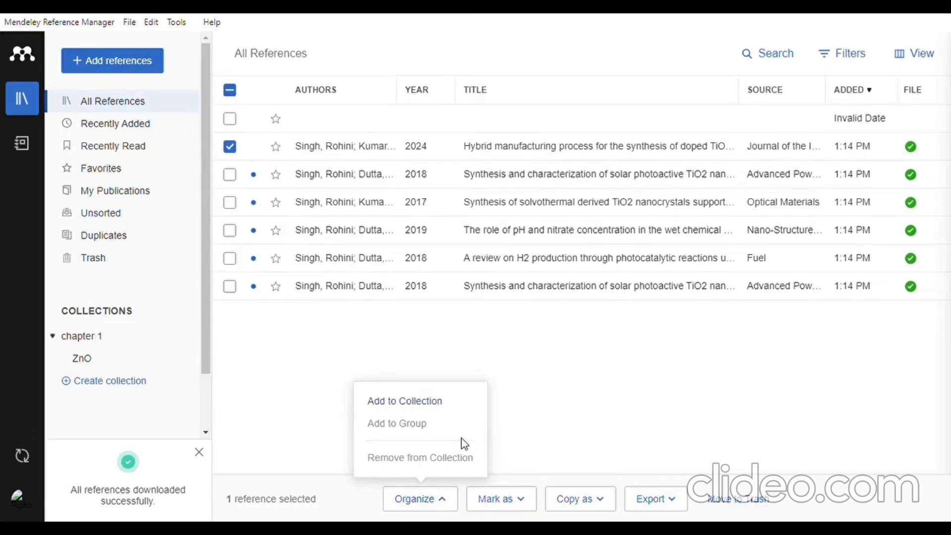
pyautogui.click(517, 461)
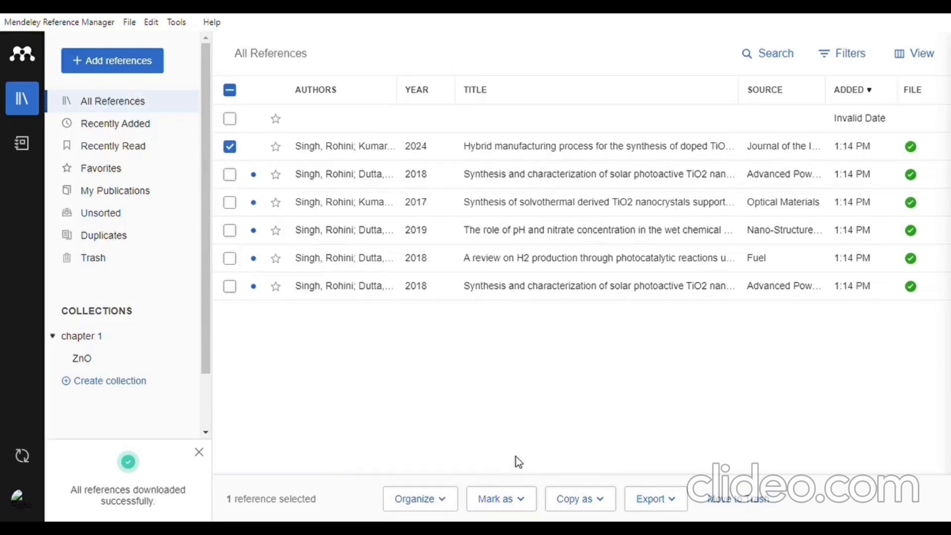
pyautogui.click(525, 501)
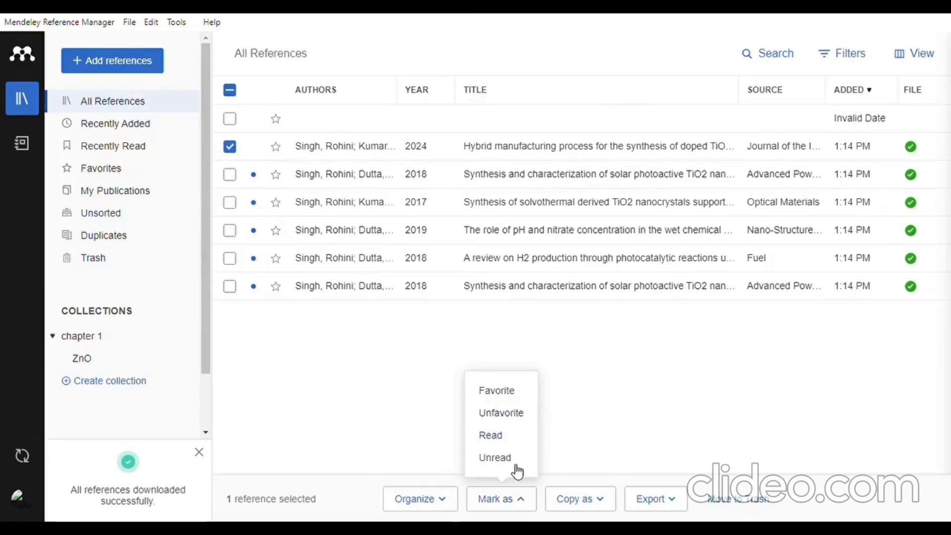
pyautogui.click(498, 391)
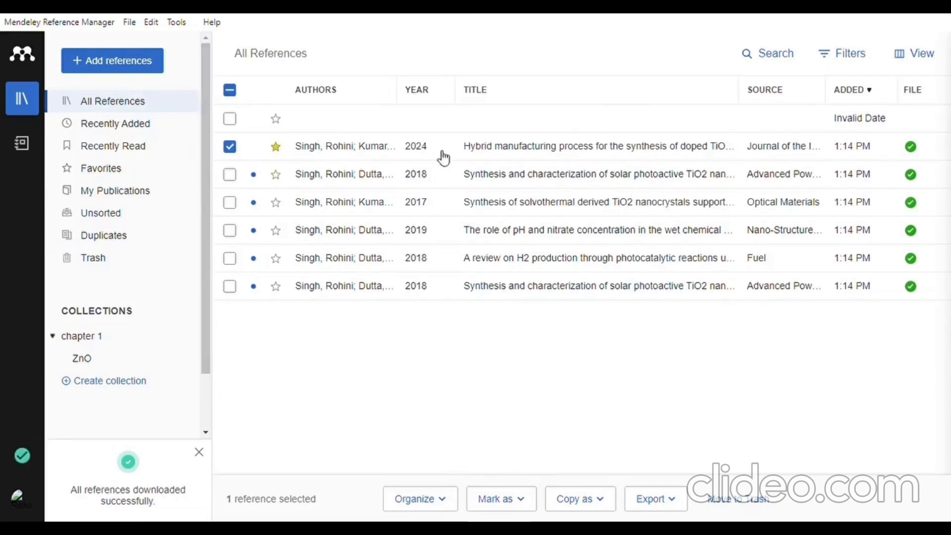
pyautogui.click(100, 171)
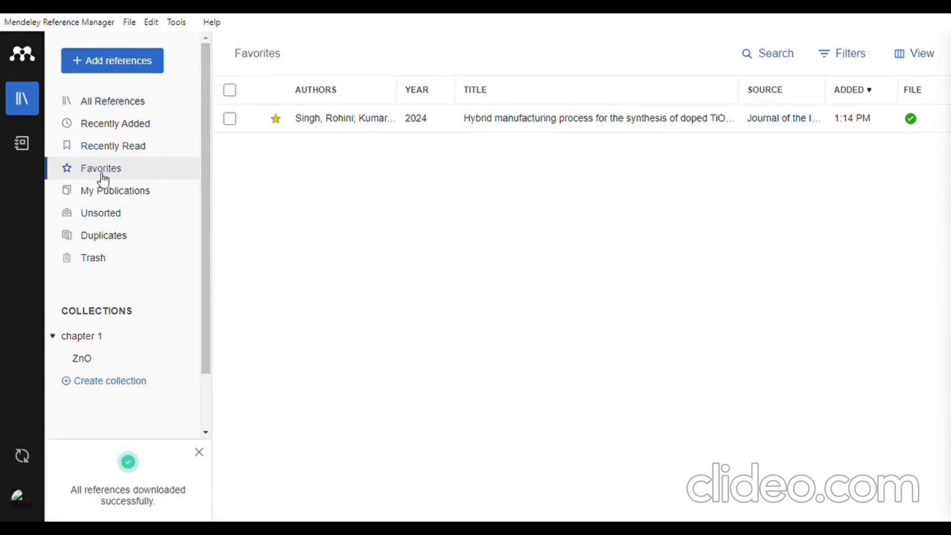
# Step: Review the My Publications, Unsorted and Duplicates lists, comparing the duplicates with the recently added references
pyautogui.click(128, 200)
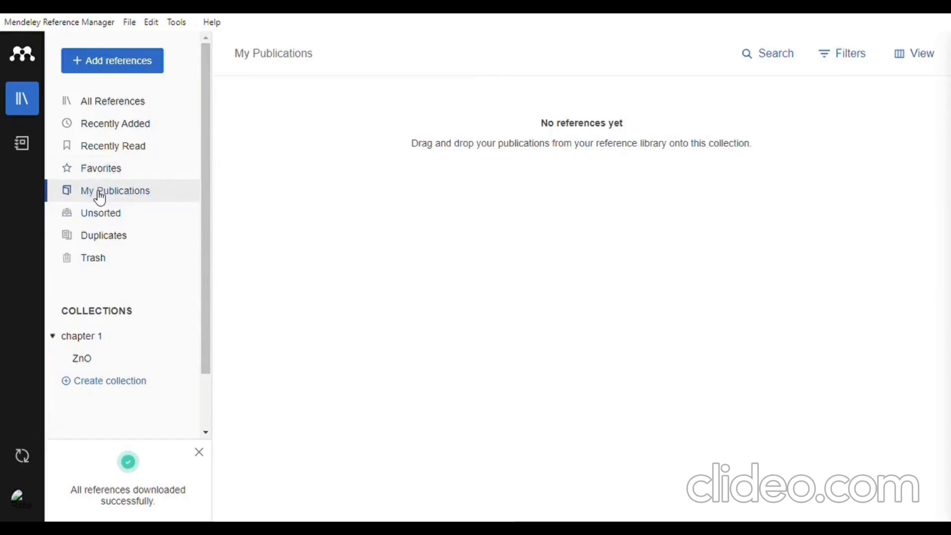
pyautogui.click(115, 219)
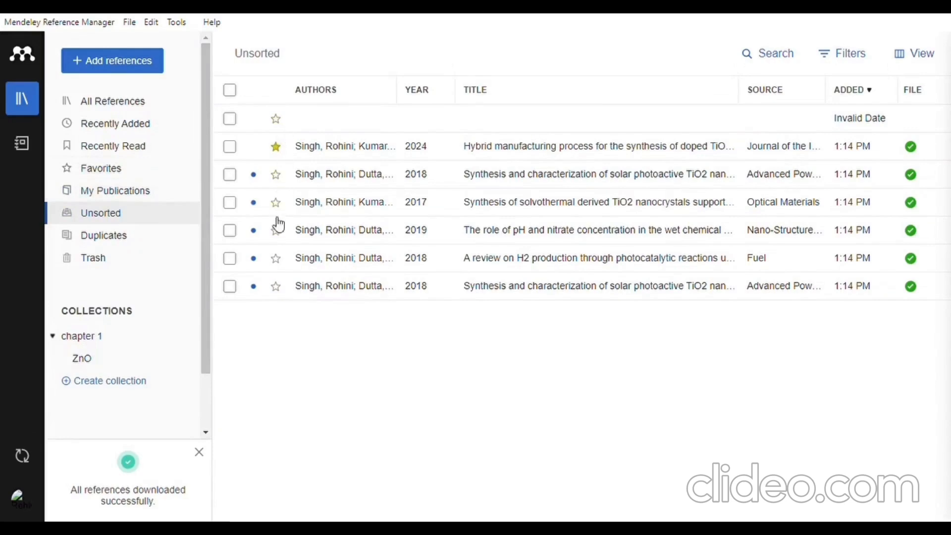
pyautogui.click(125, 243)
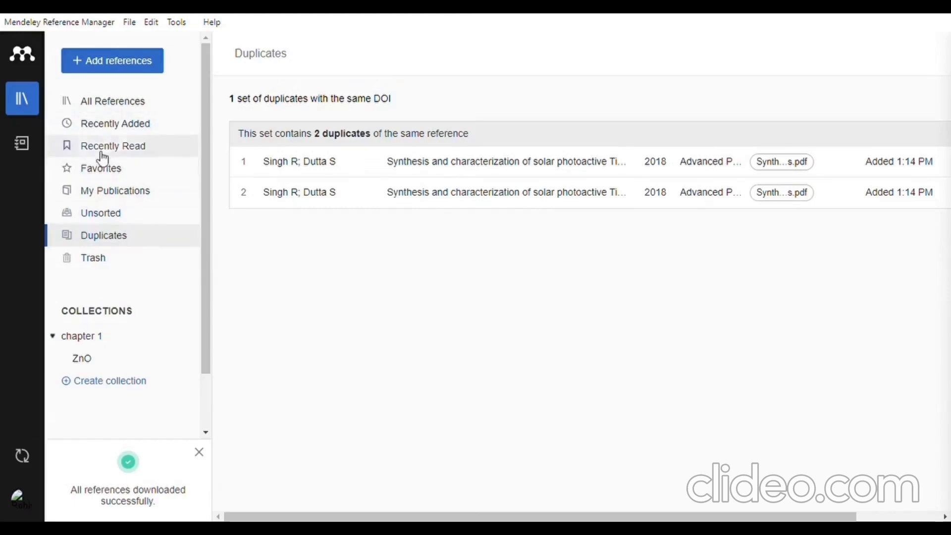
pyautogui.click(107, 132)
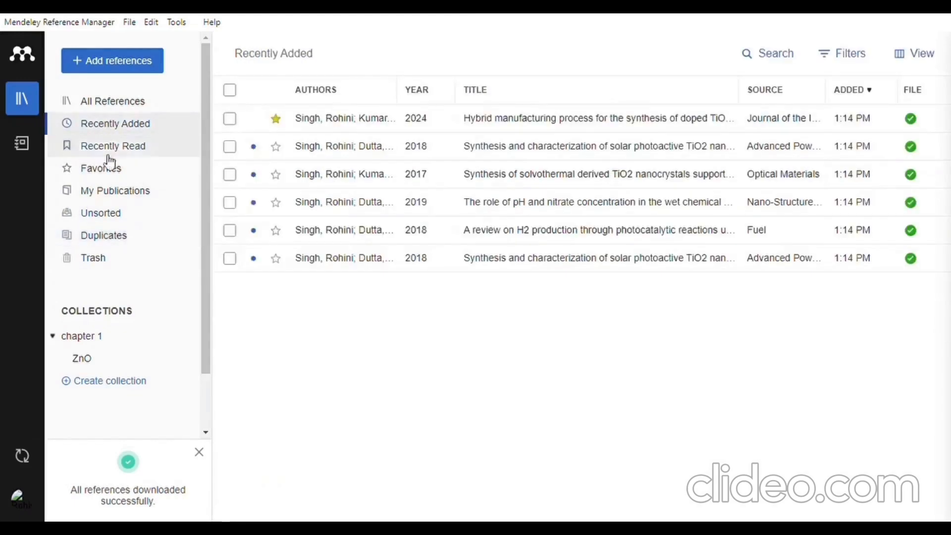
pyautogui.click(105, 239)
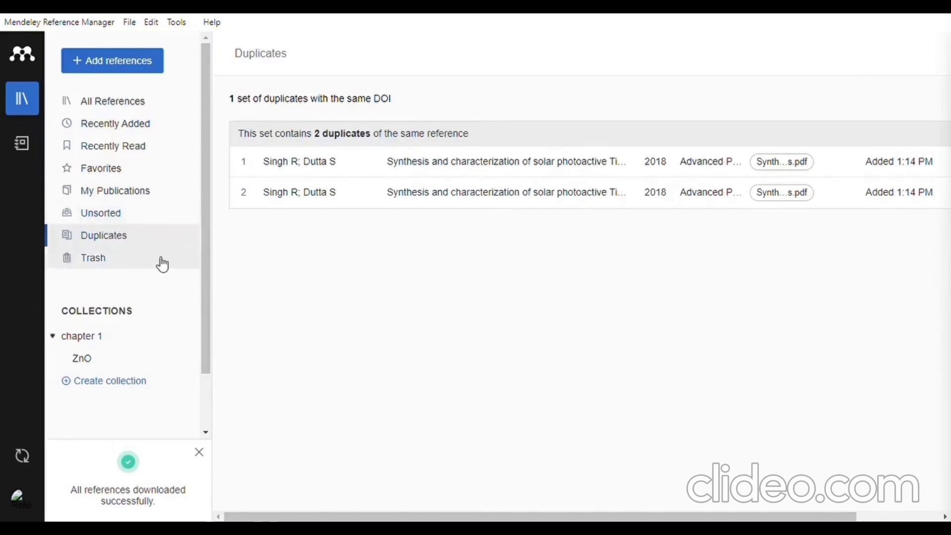
# Step: Move the upper of the two duplicate 2018 "Synthesis and characterization of solar photoactive TiO2" references from Recently Added to the trash
pyautogui.click(112, 129)
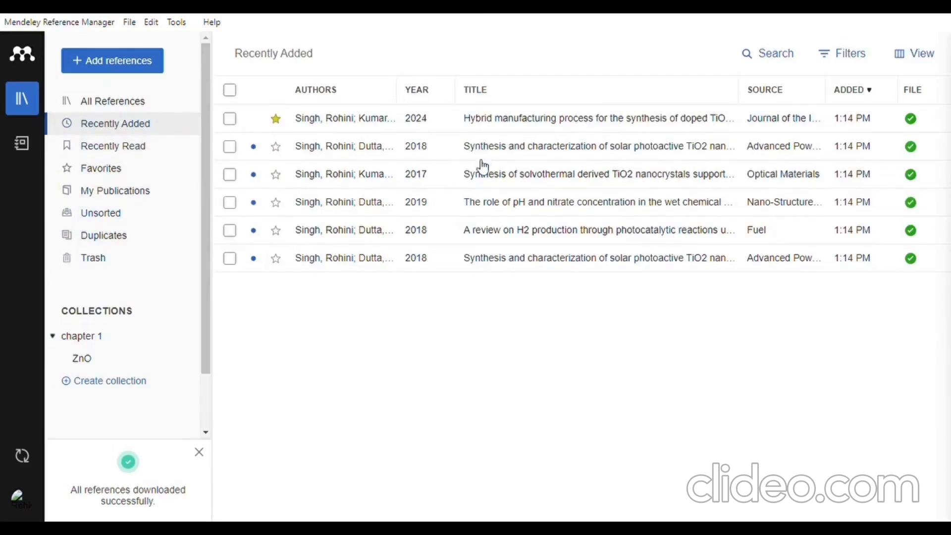
pyautogui.click(231, 150)
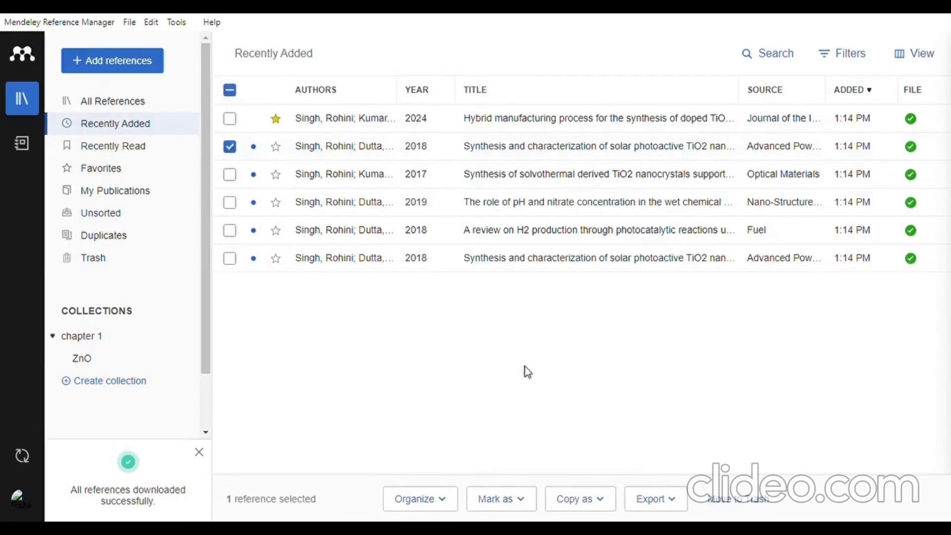
pyautogui.click(748, 507)
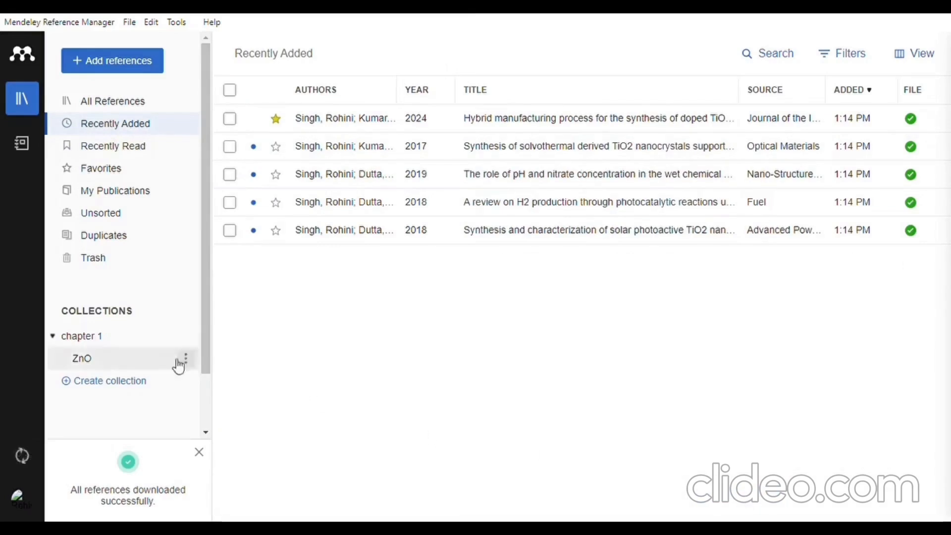
# Step: Permanently delete the trashed 2018 "Synthesis and characterization" reference and return to All References
pyautogui.click(101, 263)
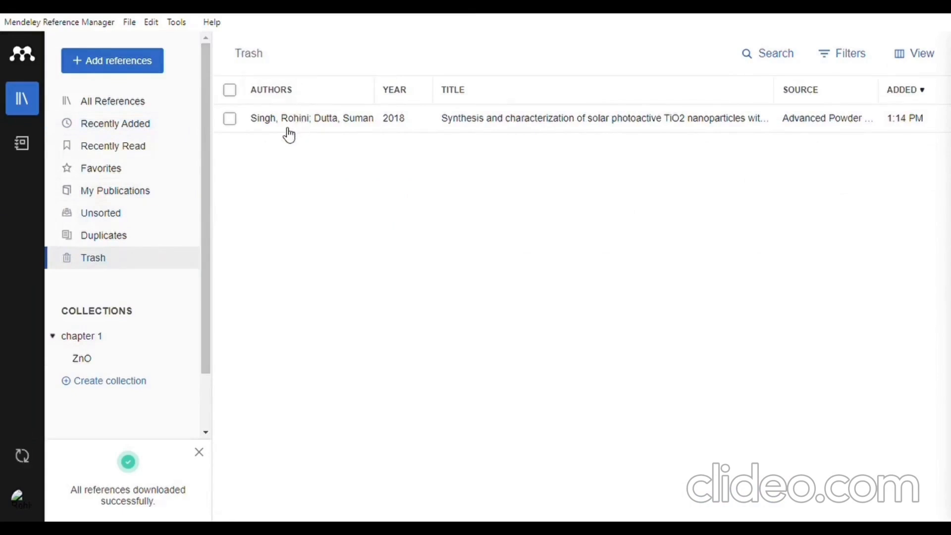
pyautogui.click(234, 93)
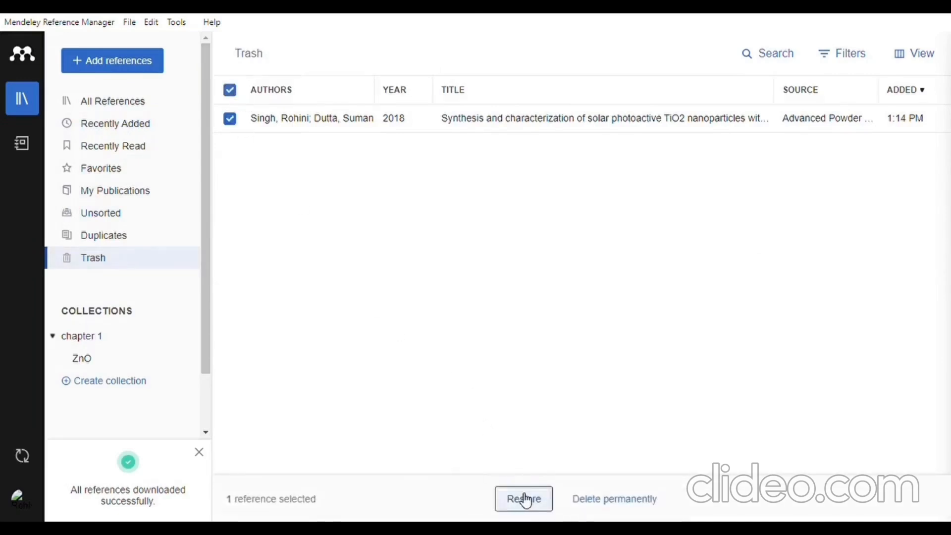
pyautogui.click(603, 500)
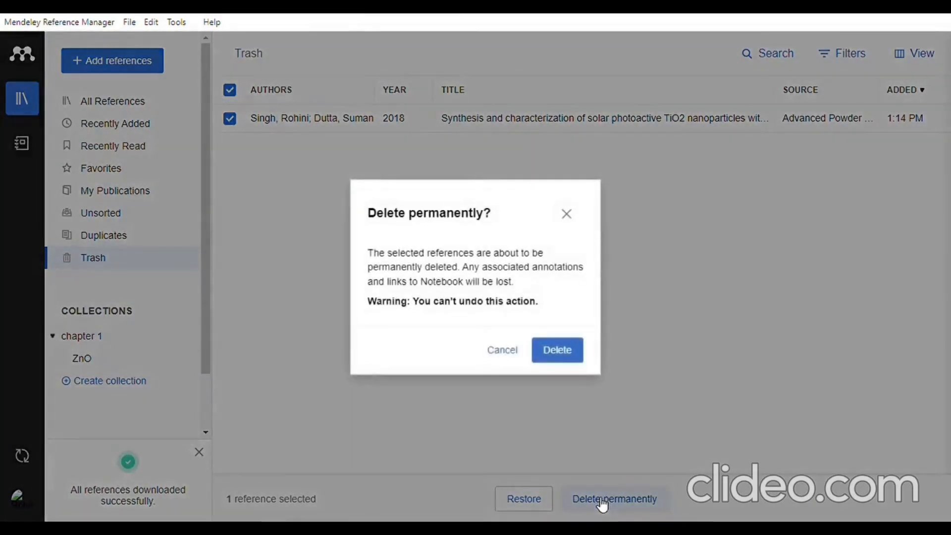
pyautogui.click(567, 360)
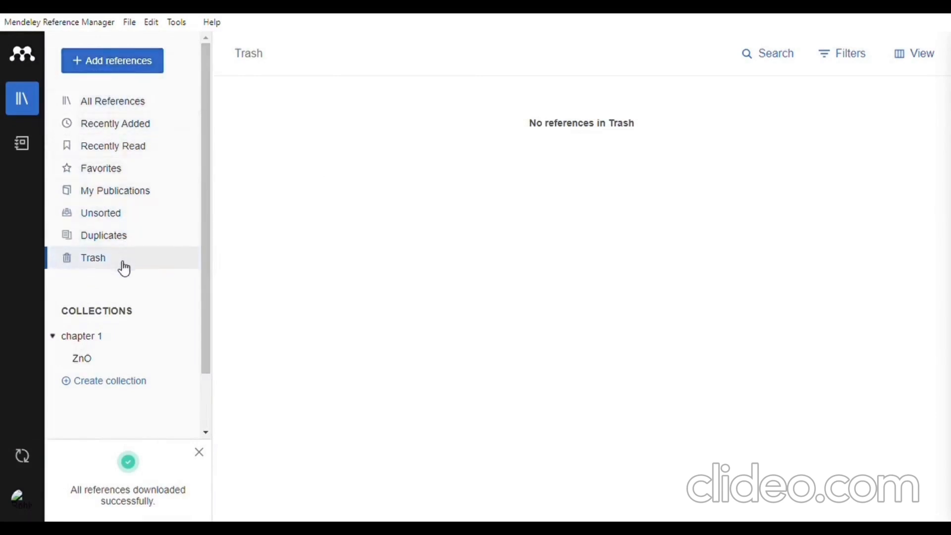
pyautogui.click(114, 104)
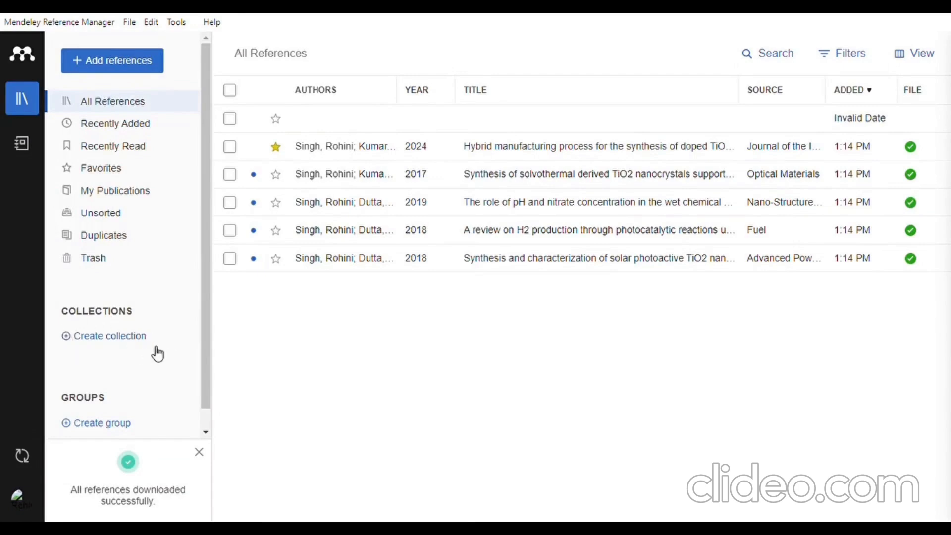
# Step: Create a collection named Tio2
pyautogui.click(116, 346)
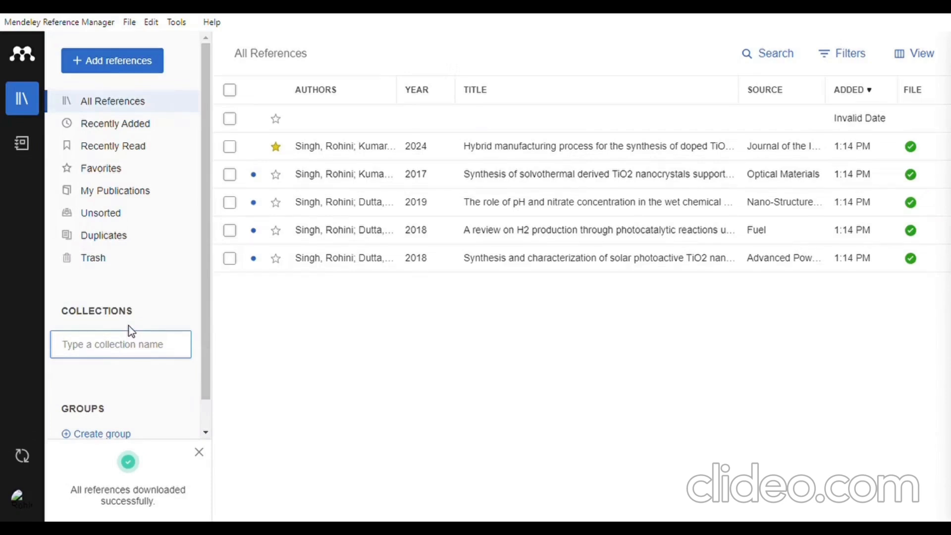
pyautogui.write('i')
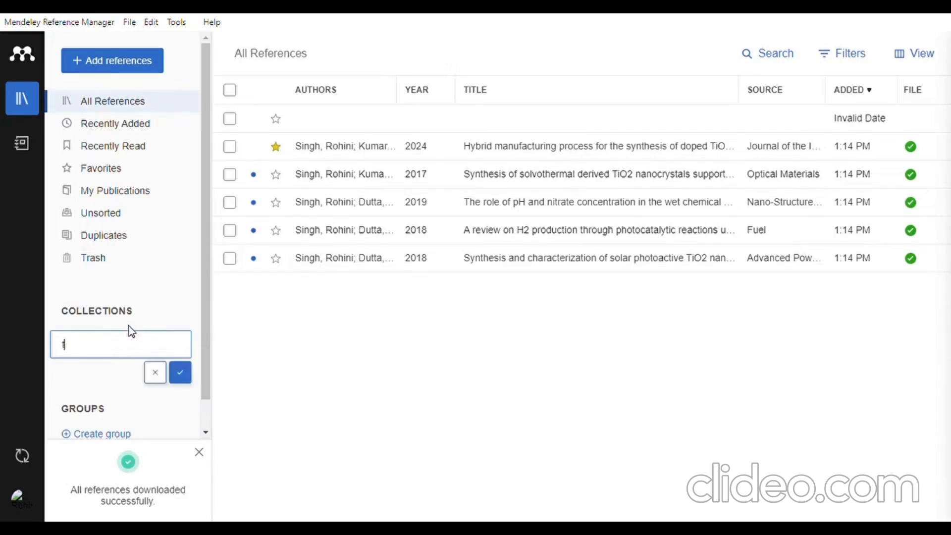
pyautogui.press('BackSpace')
pyautogui.write('Tio2')
pyautogui.click(180, 372)
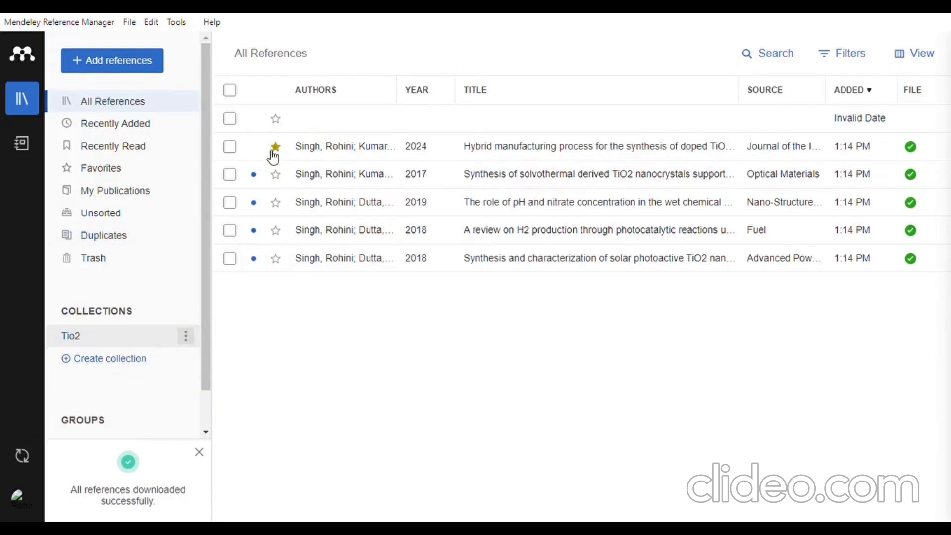
# Step: Add the 2024, 2017 and 2019 references to the Tio2 collection and open that collection, keeping its name
pyautogui.click(236, 149)
pyautogui.click(233, 178)
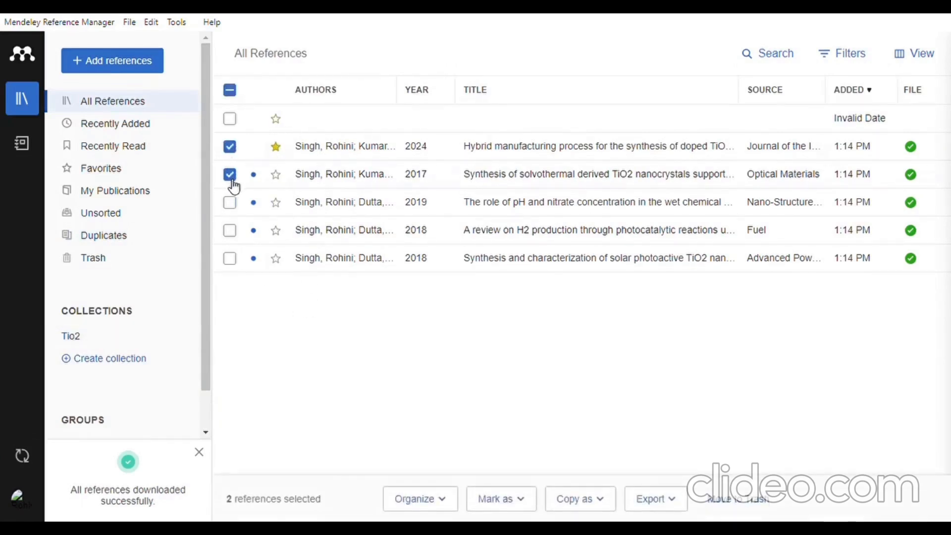
pyautogui.click(230, 201)
pyautogui.click(451, 502)
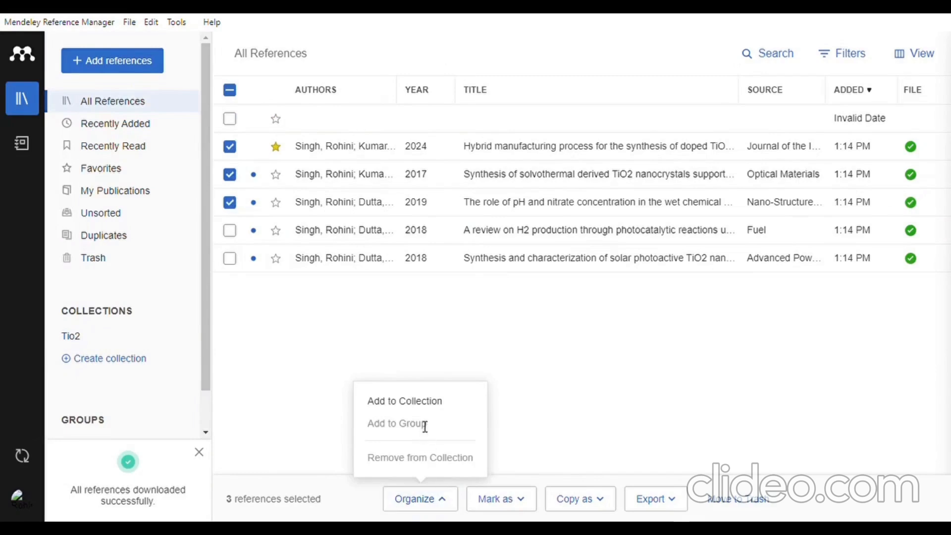
pyautogui.click(418, 402)
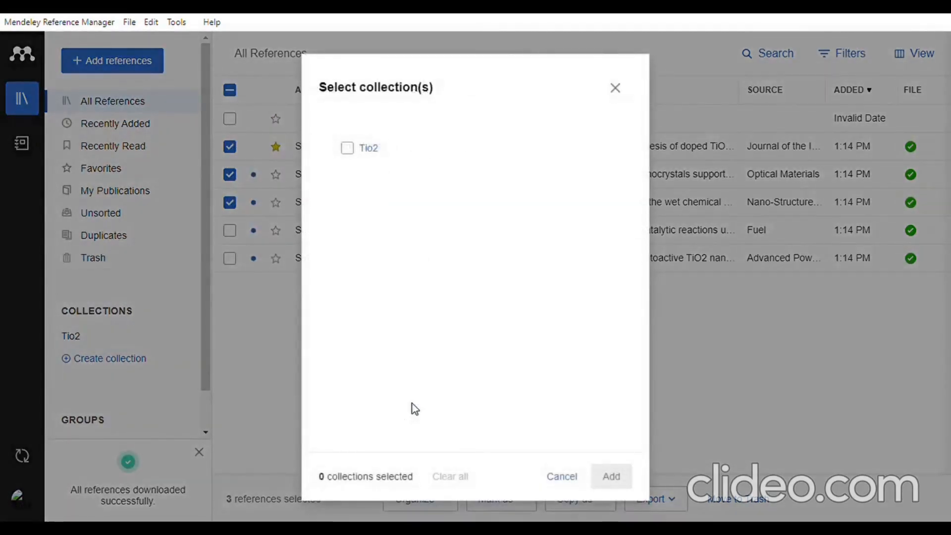
pyautogui.click(357, 153)
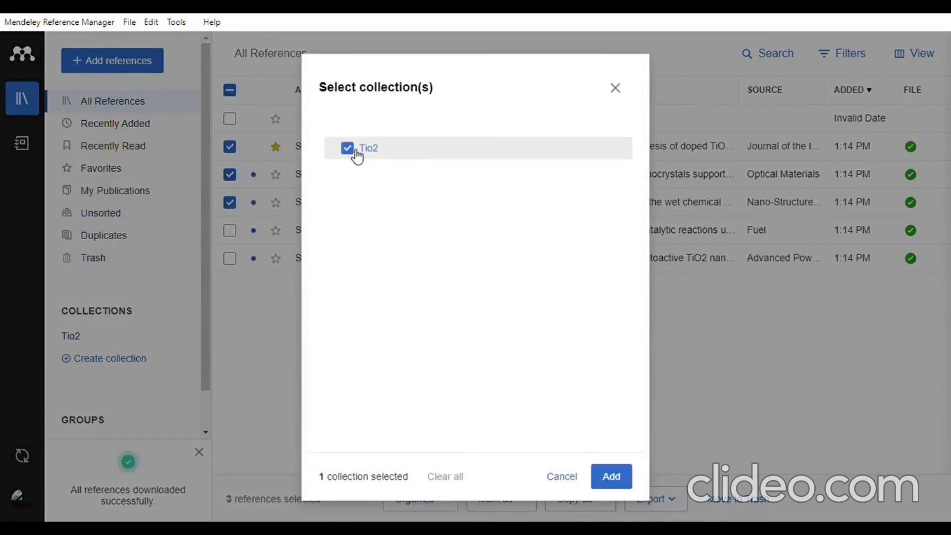
pyautogui.click(615, 477)
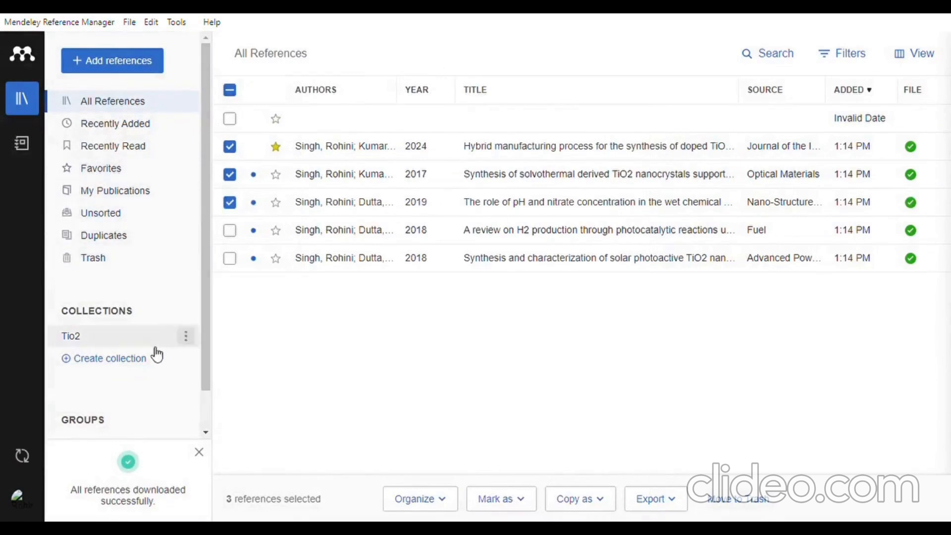
pyautogui.doubleClick(79, 342)
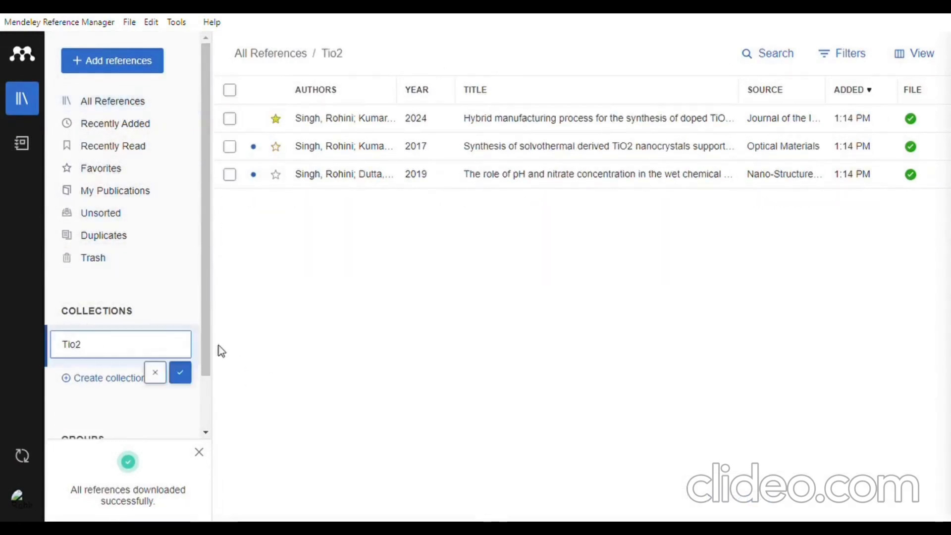
pyautogui.press('Return')
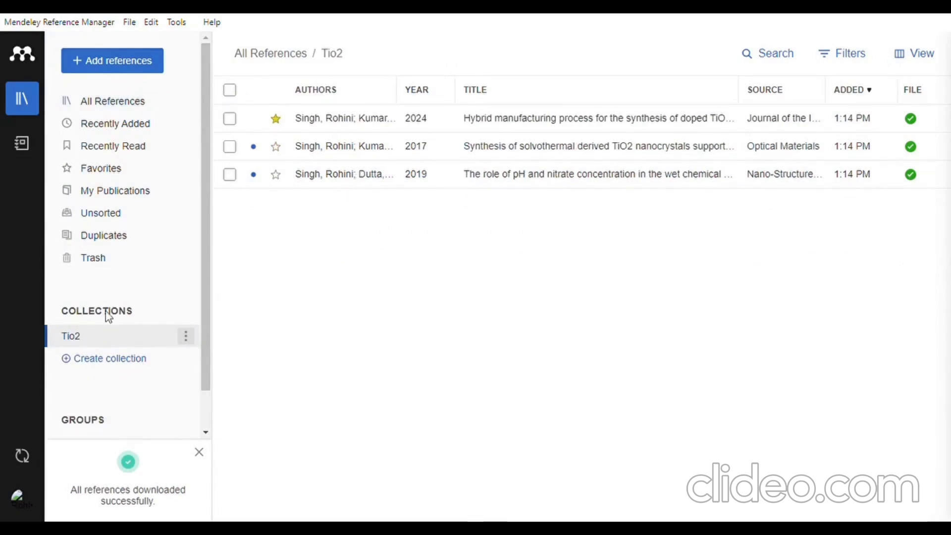
# Step: Create a second collection named ZnO
pyautogui.click(117, 368)
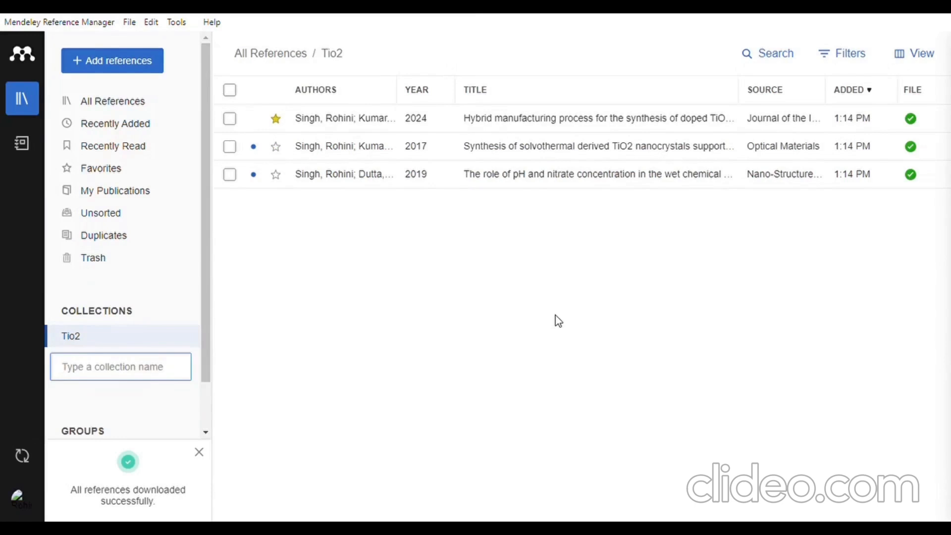
pyautogui.write('Z')
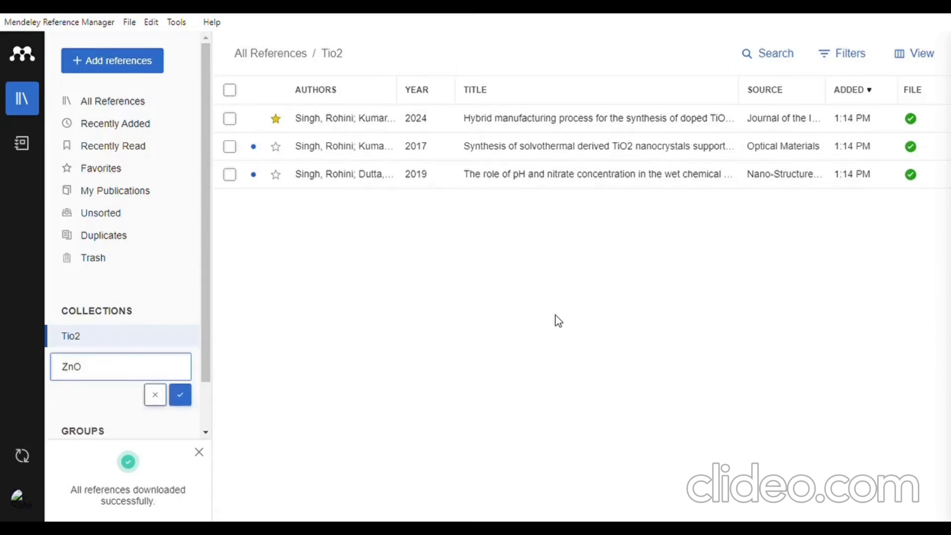
pyautogui.write('nO')
pyautogui.click(184, 399)
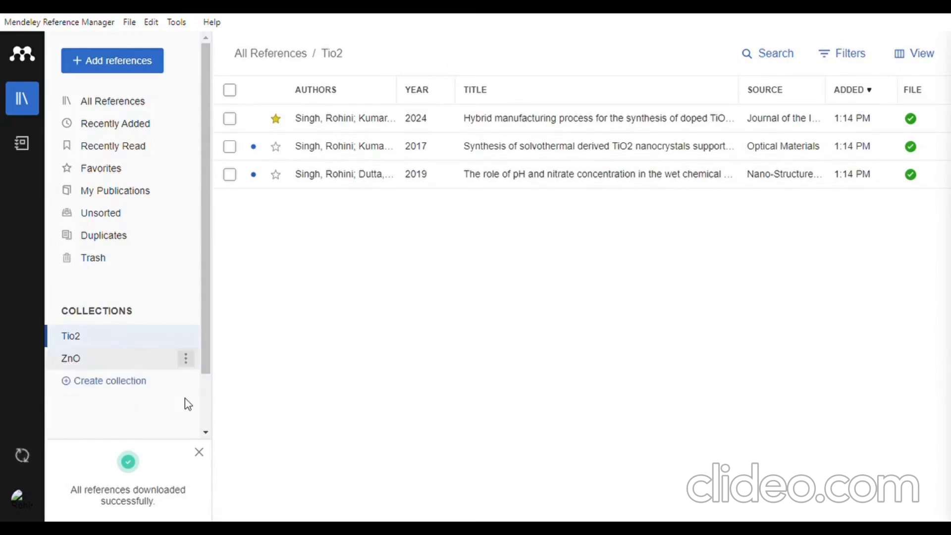
# Step: Add the two 2018 references from All References to the ZnO collection
pyautogui.click(132, 109)
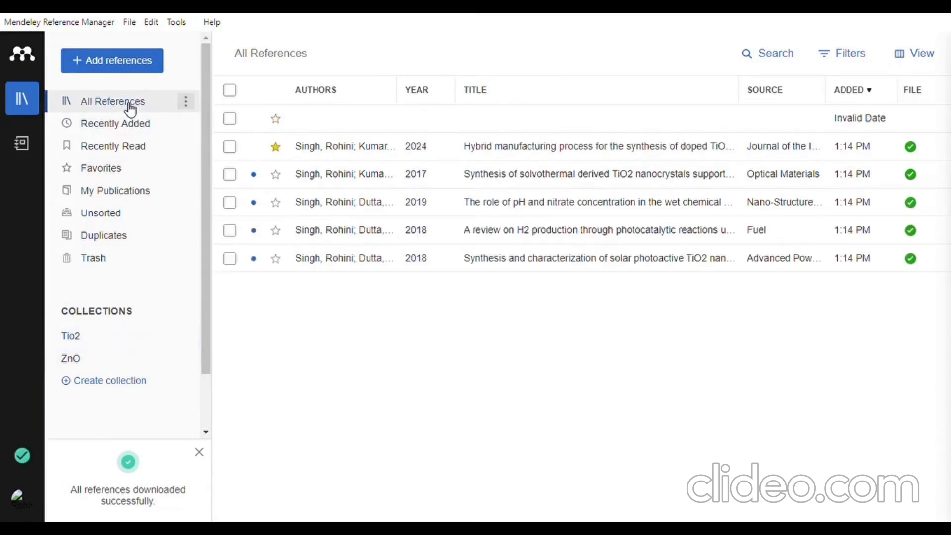
pyautogui.click(236, 232)
pyautogui.click(234, 261)
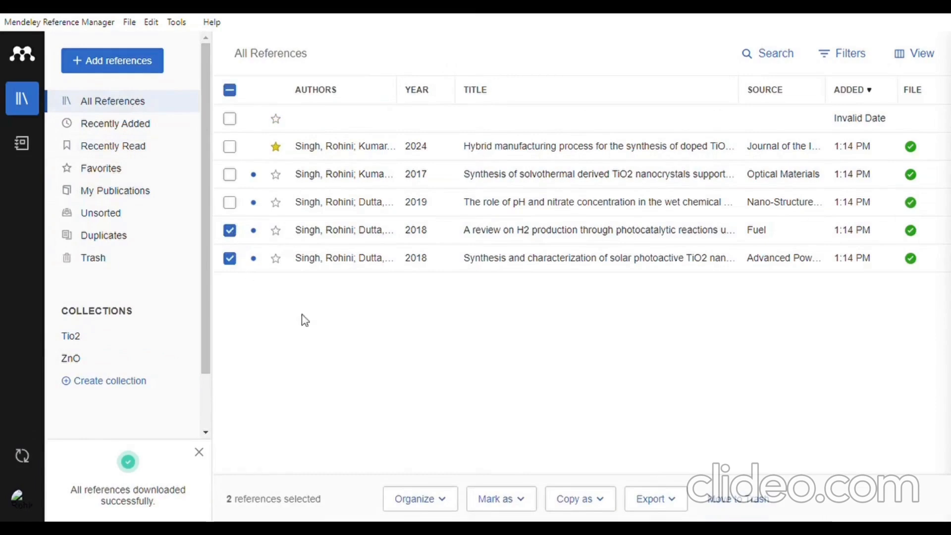
pyautogui.click(433, 499)
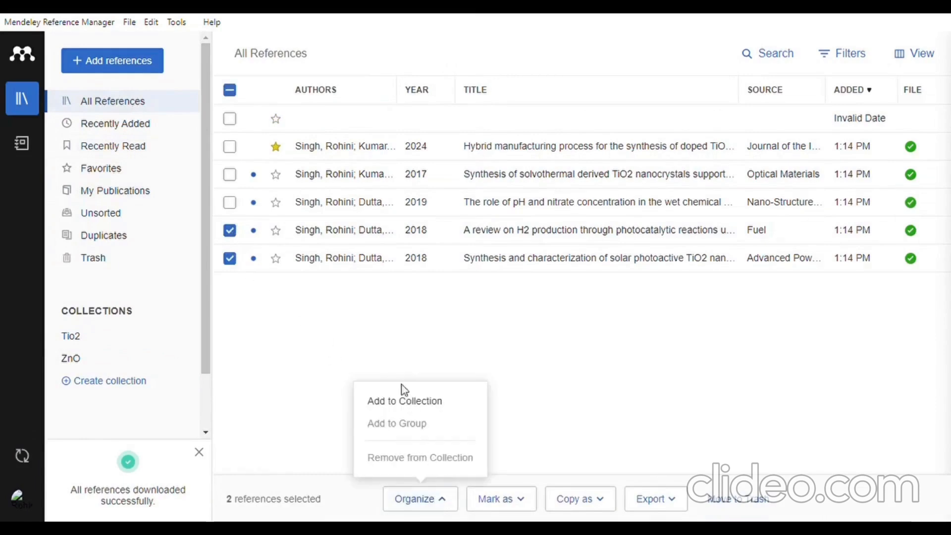
pyautogui.click(402, 401)
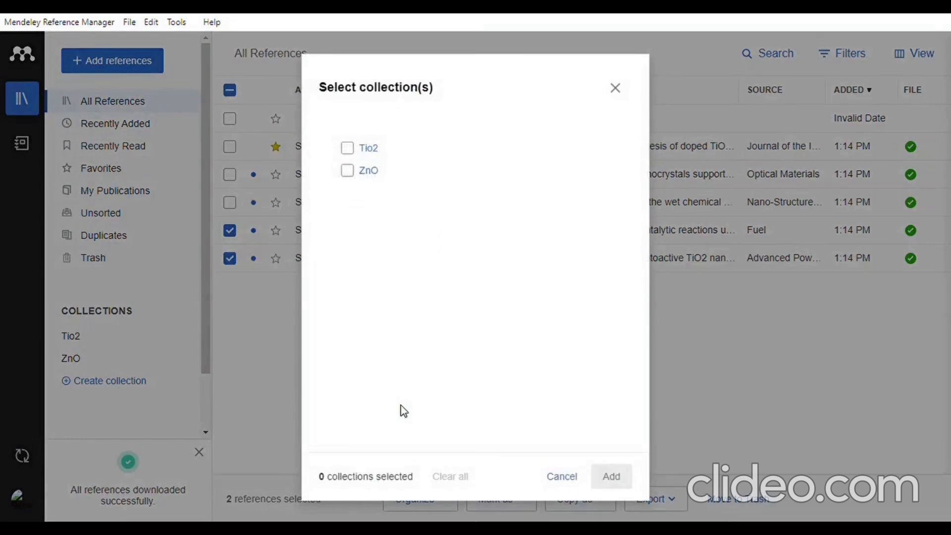
pyautogui.click(349, 172)
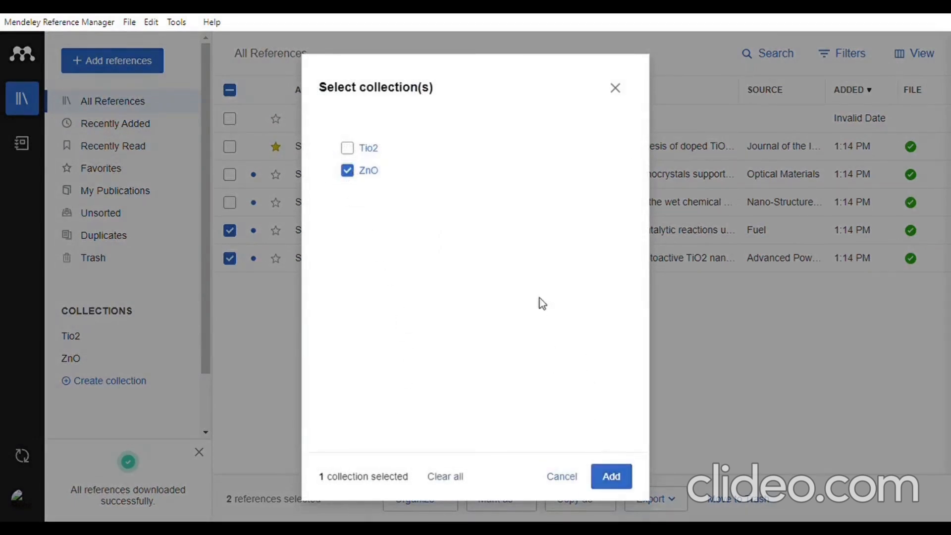
pyautogui.click(625, 483)
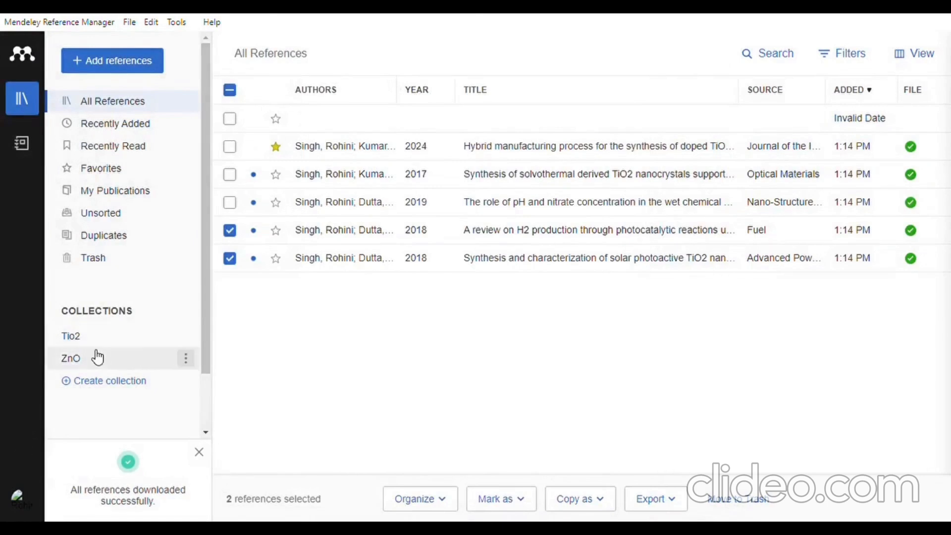
# Step: Compare the contents of the ZnO and Tio2 collections and return to All References
pyautogui.click(88, 368)
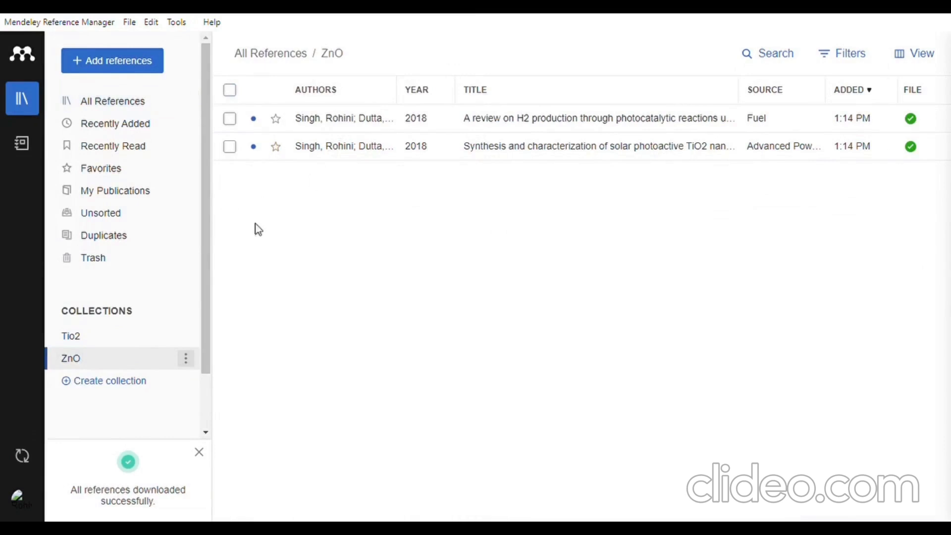
pyautogui.click(96, 342)
pyautogui.click(82, 365)
pyautogui.click(87, 343)
pyautogui.click(83, 365)
pyautogui.click(88, 341)
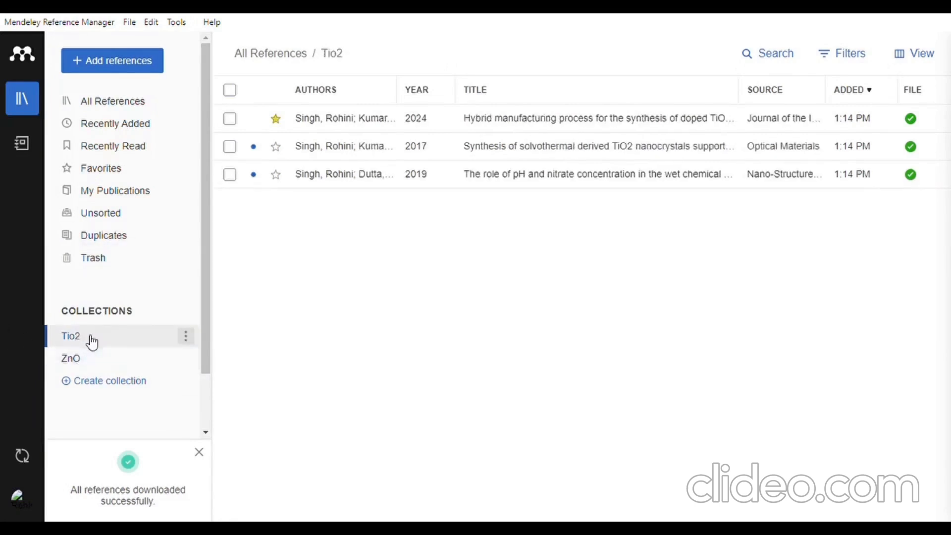
pyautogui.click(130, 101)
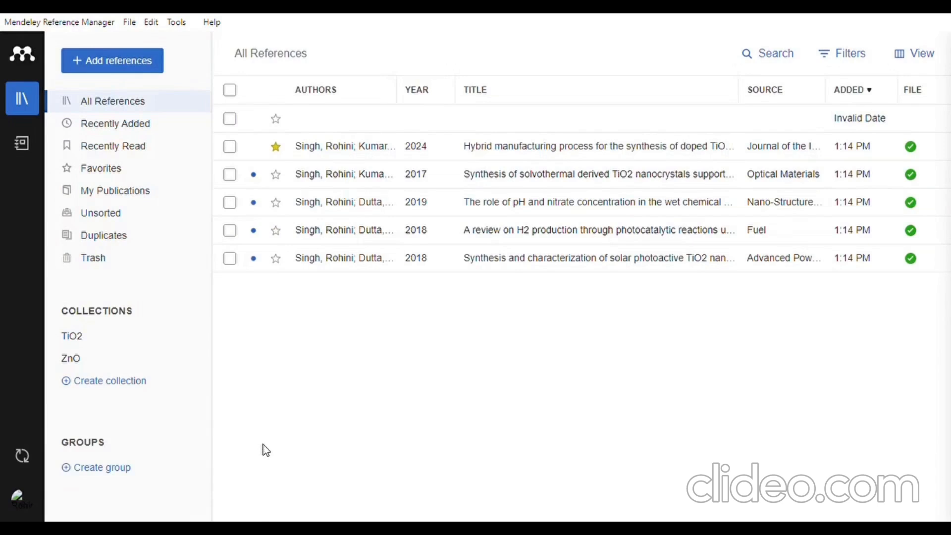
# Step: Create a group named "Research group" and look at its available options
pyautogui.click(117, 476)
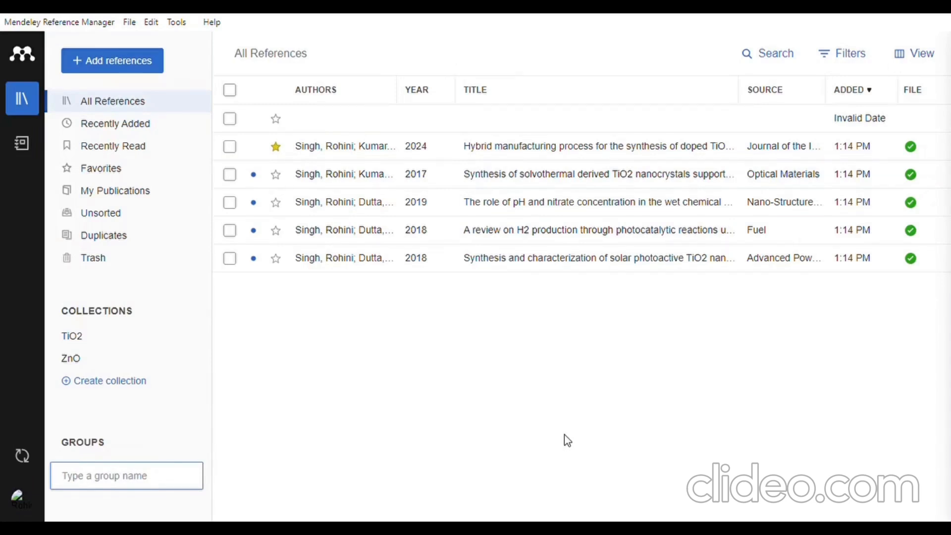
pyautogui.write('Research gr')
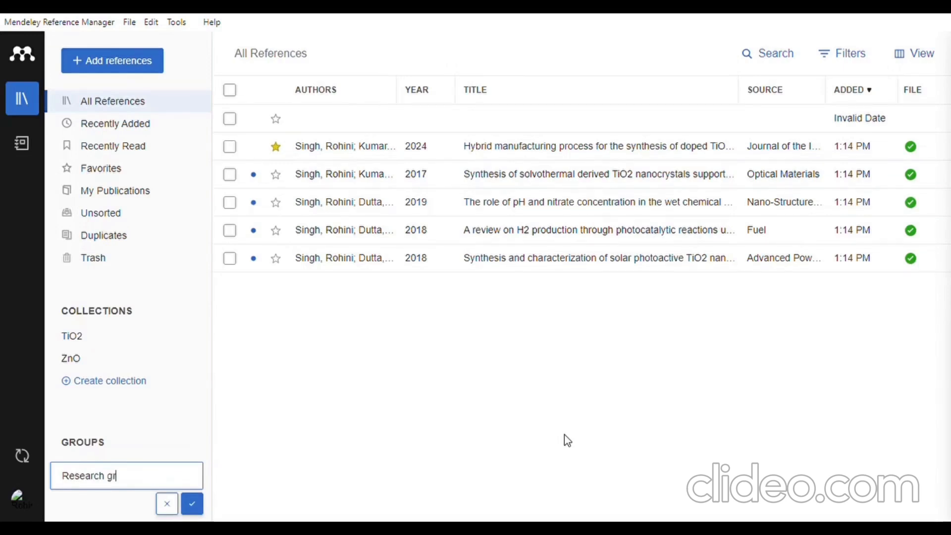
pyautogui.write('oup')
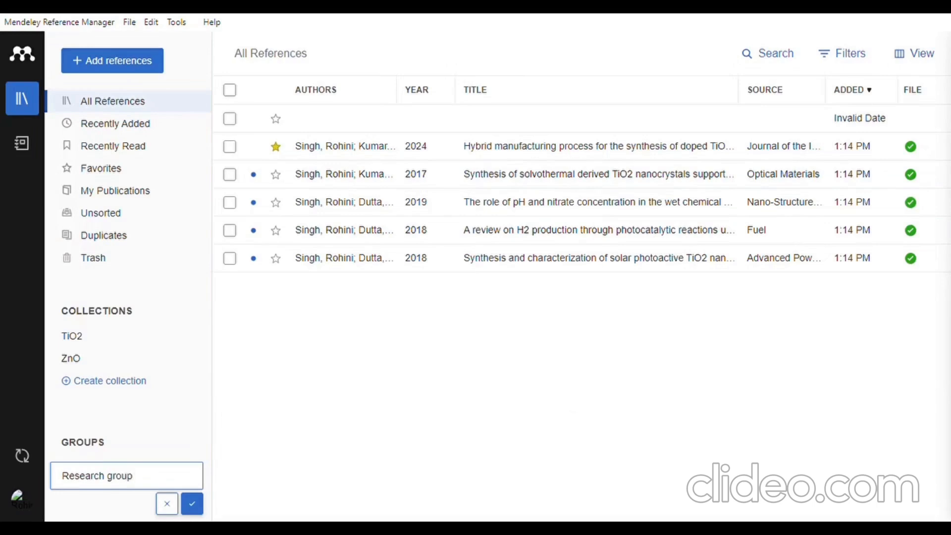
pyautogui.click(200, 503)
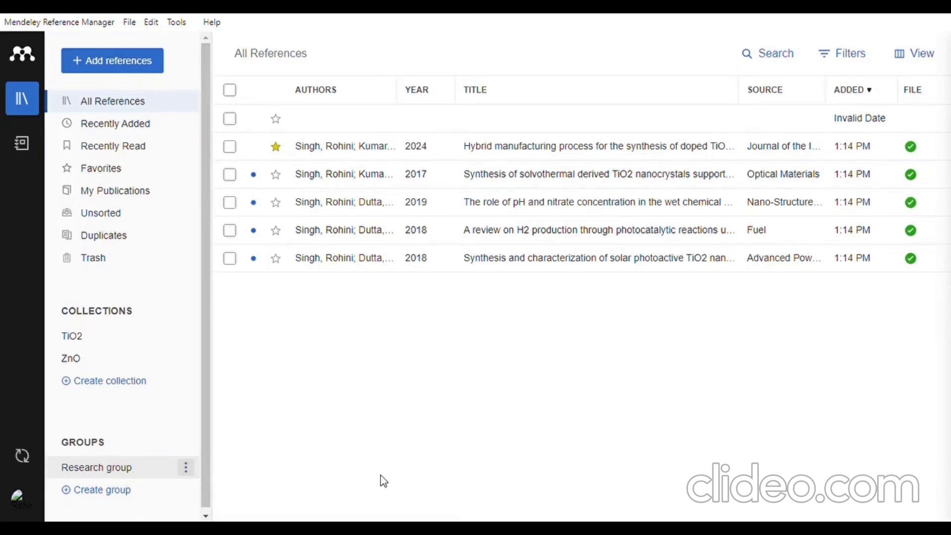
pyautogui.click(187, 469)
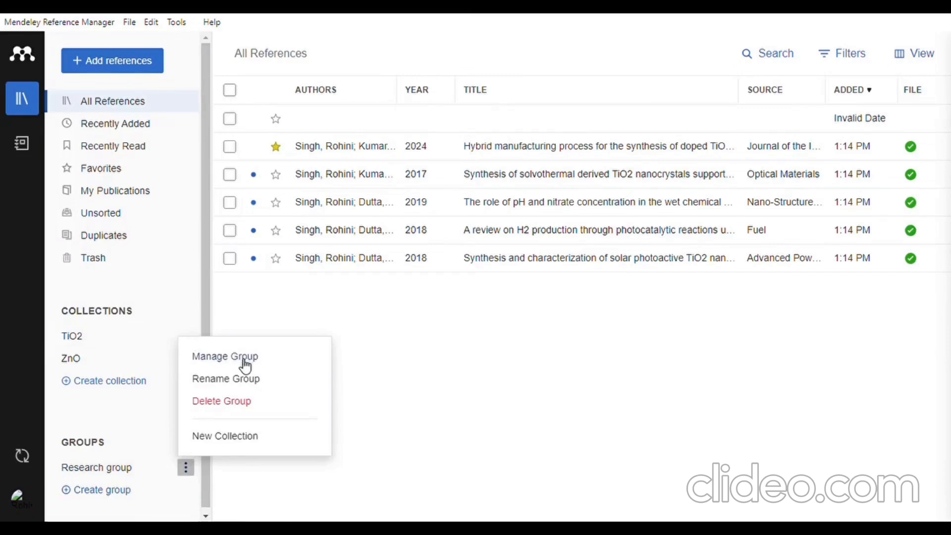
# Step: Add the 2024 "Hybrid manufacturing process" and 2017 "Synthesis of solvothermal derived TiO2 nanocrystals" references to Research group
pyautogui.click(232, 149)
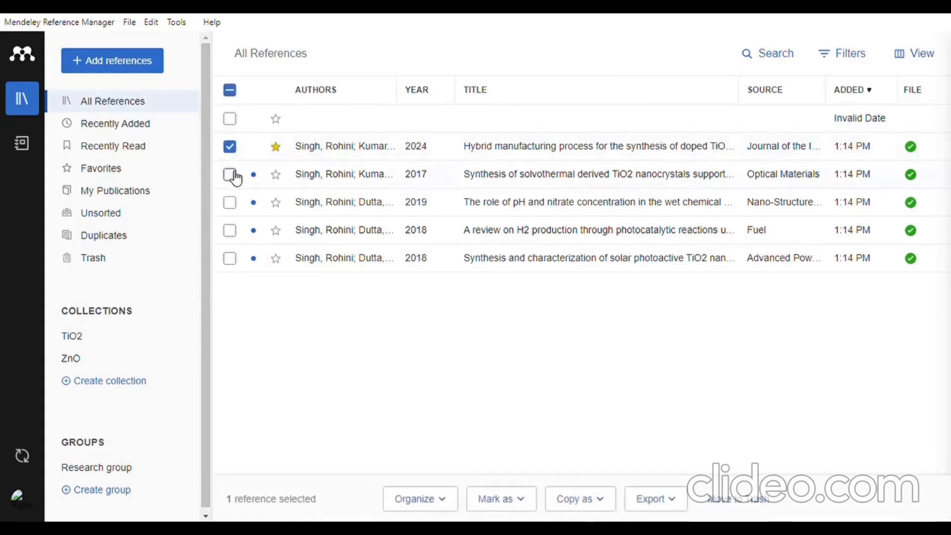
pyautogui.click(231, 176)
pyautogui.click(454, 502)
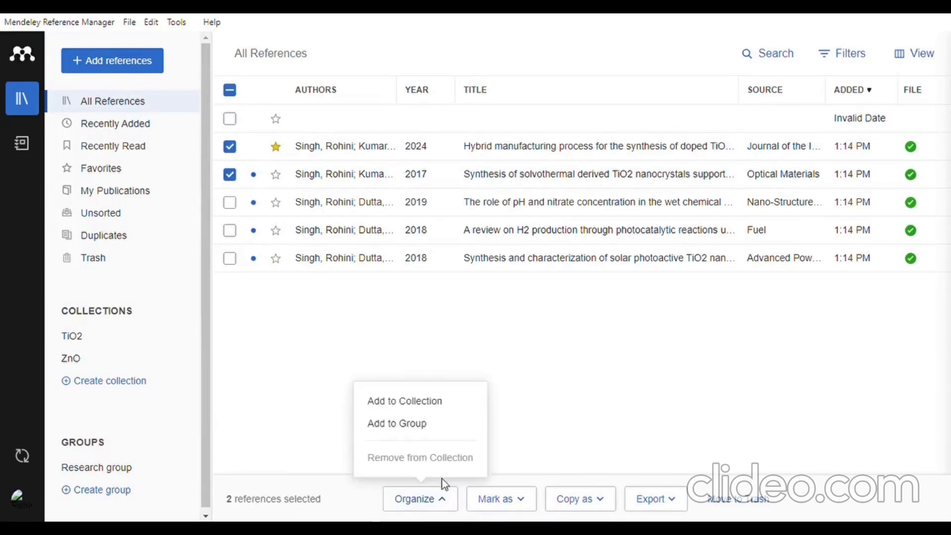
pyautogui.click(409, 427)
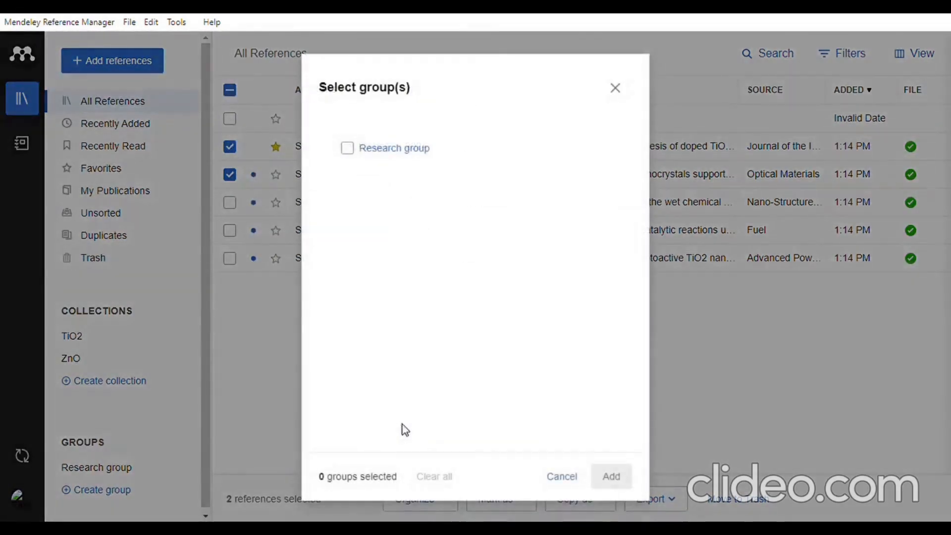
pyautogui.click(352, 151)
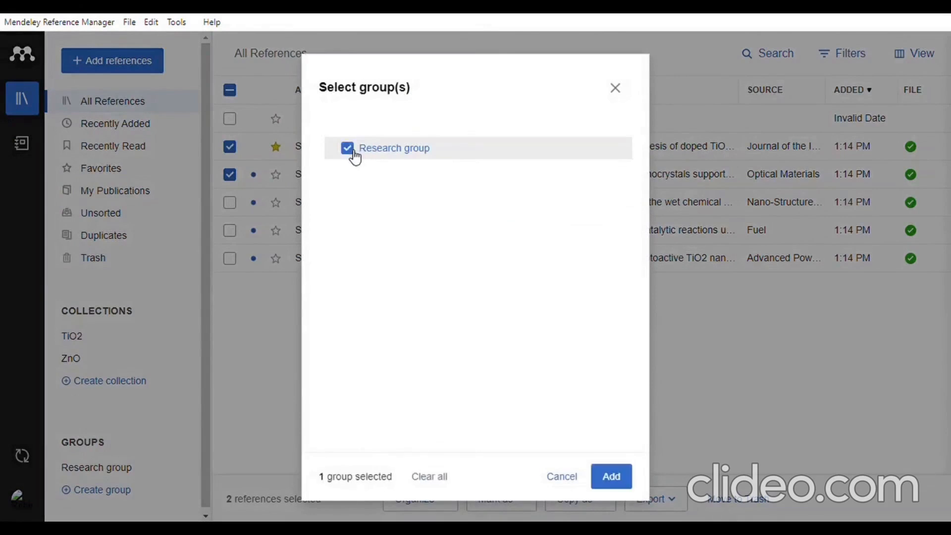
pyautogui.click(619, 479)
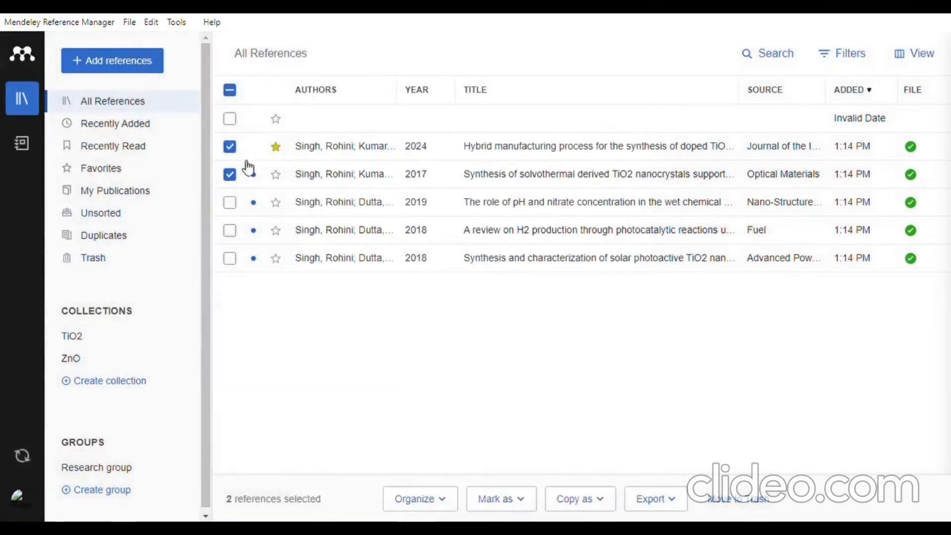
# Step: View the references in Research group and open the group's management page
pyautogui.click(129, 475)
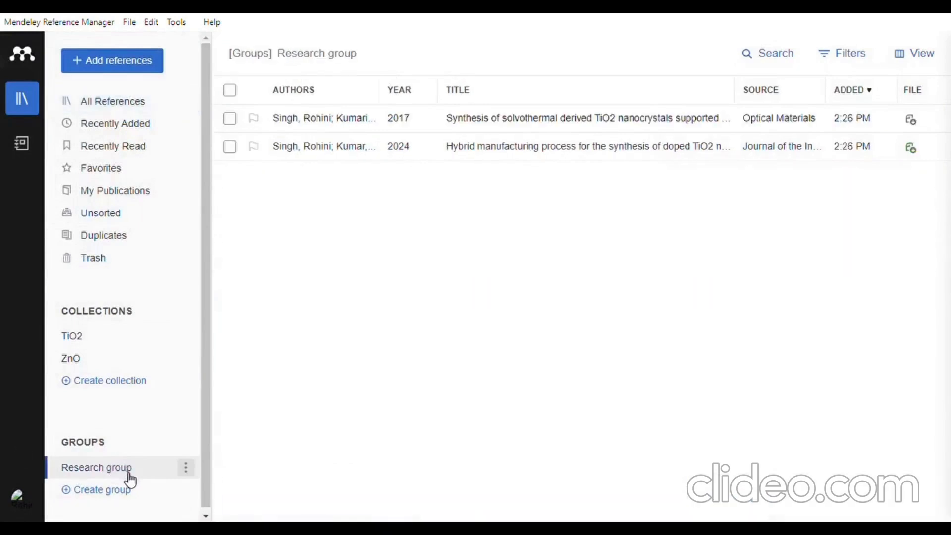
pyautogui.click(190, 475)
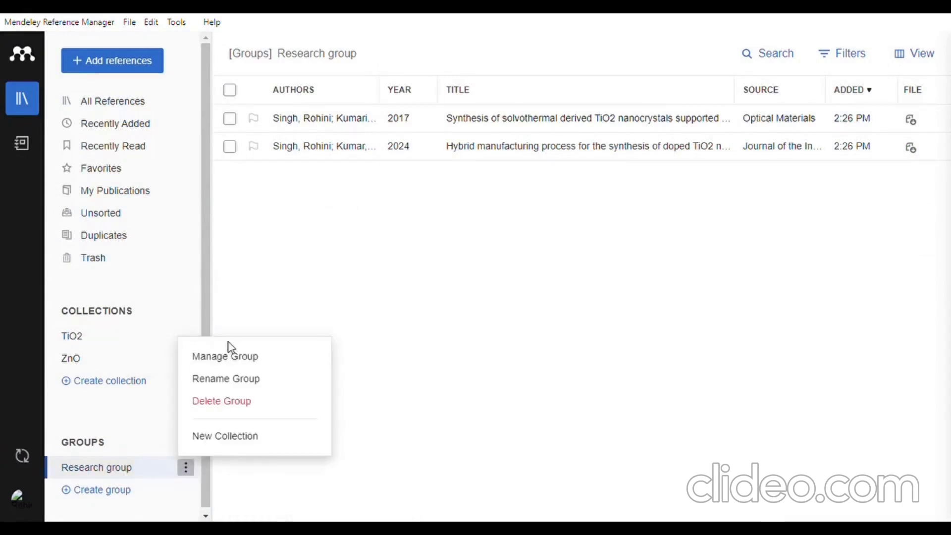
pyautogui.click(247, 366)
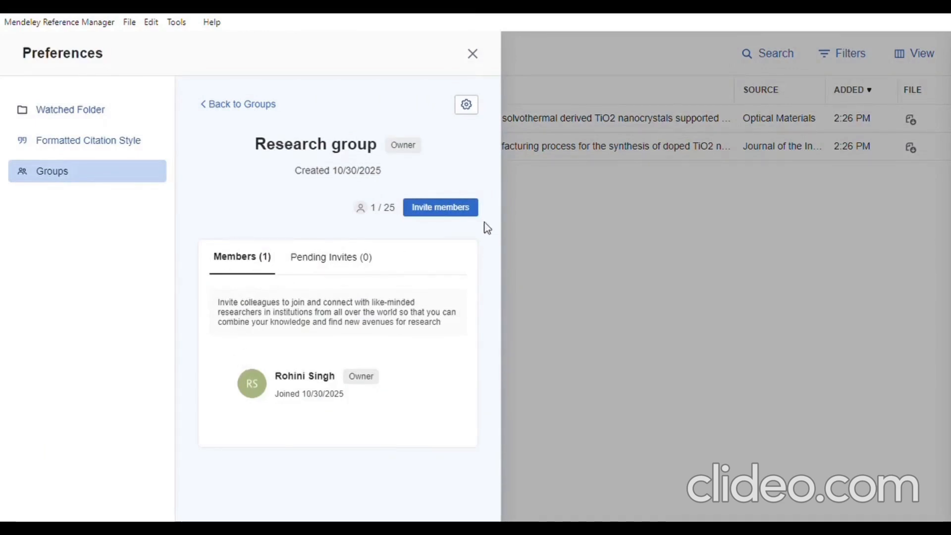
# Step: Look at the form for inviting members by email to Research group and close the preferences
pyautogui.click(448, 213)
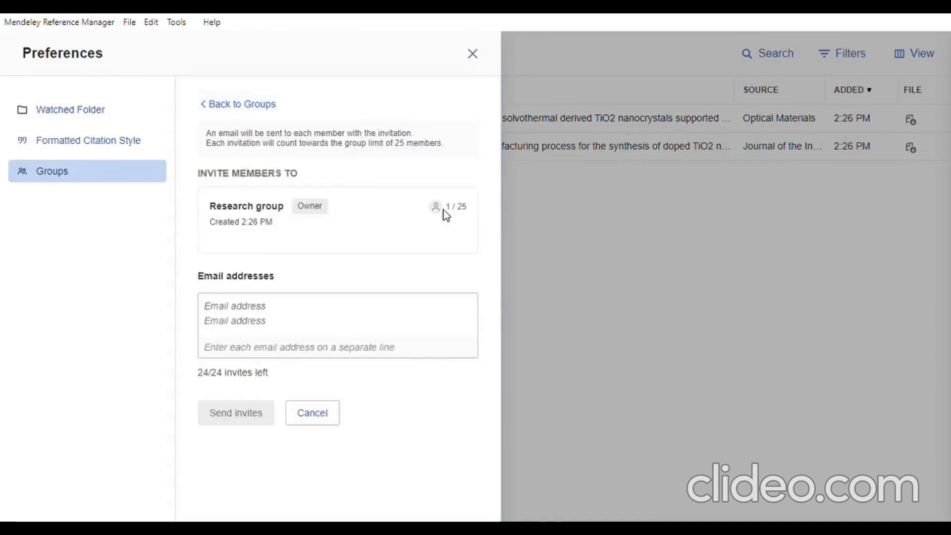
pyautogui.click(288, 323)
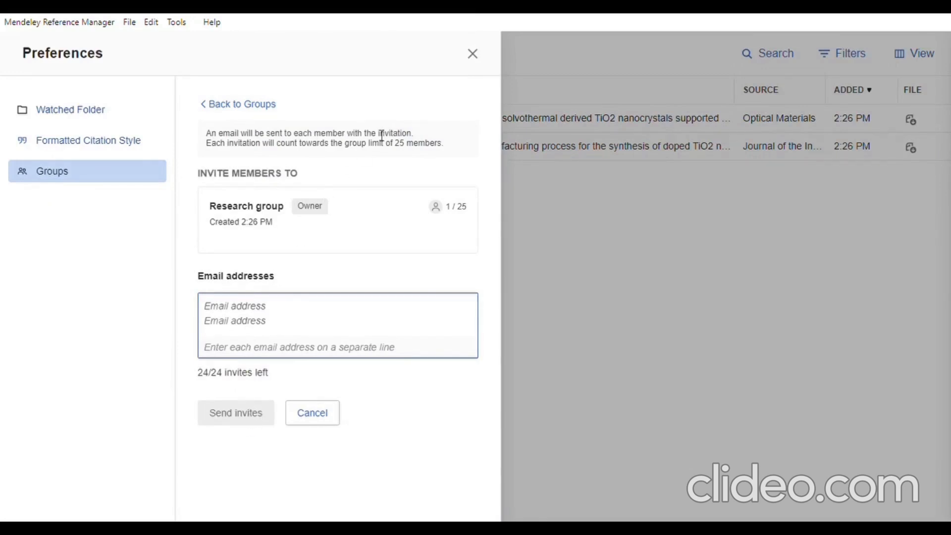
pyautogui.click(473, 54)
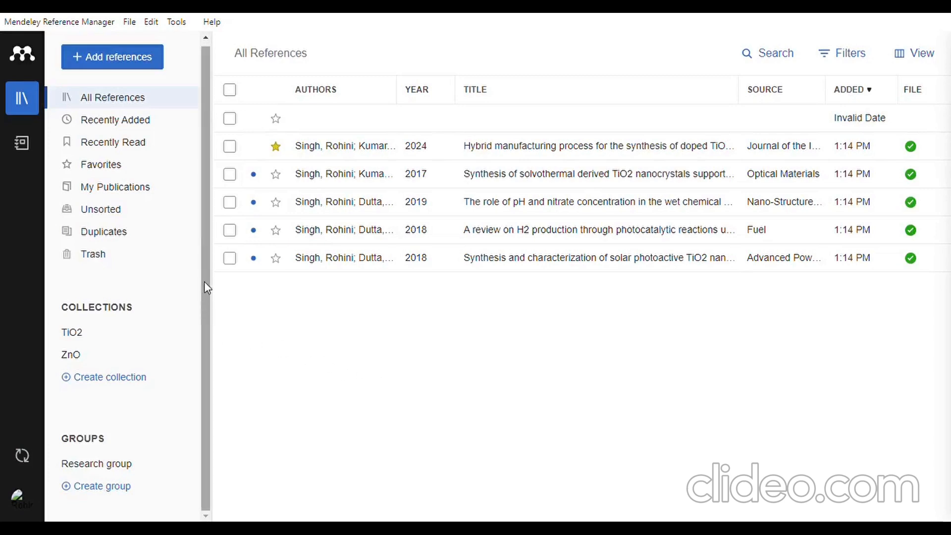
# Step: Select the 2019 reference "The role of pH and nitrate concentration" and look at its organizing options
pyautogui.click(229, 202)
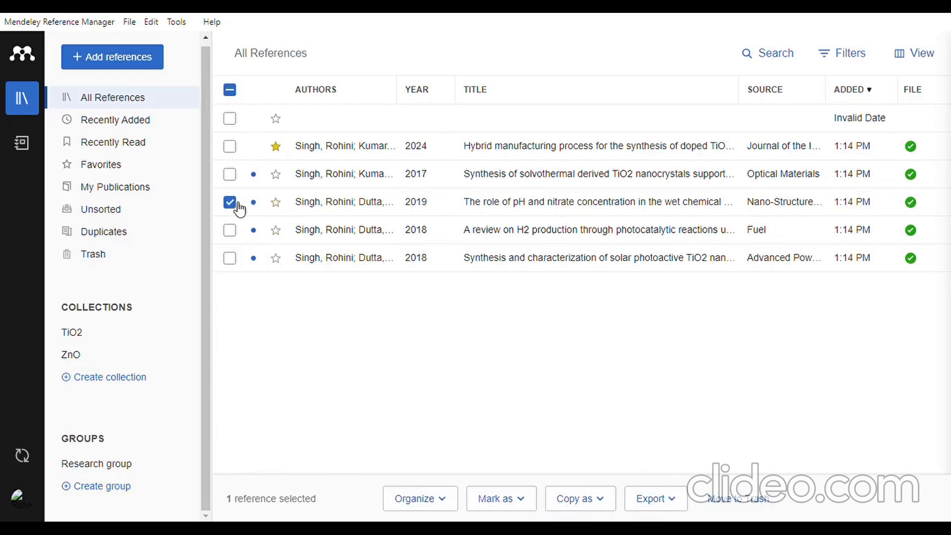
pyautogui.click(451, 499)
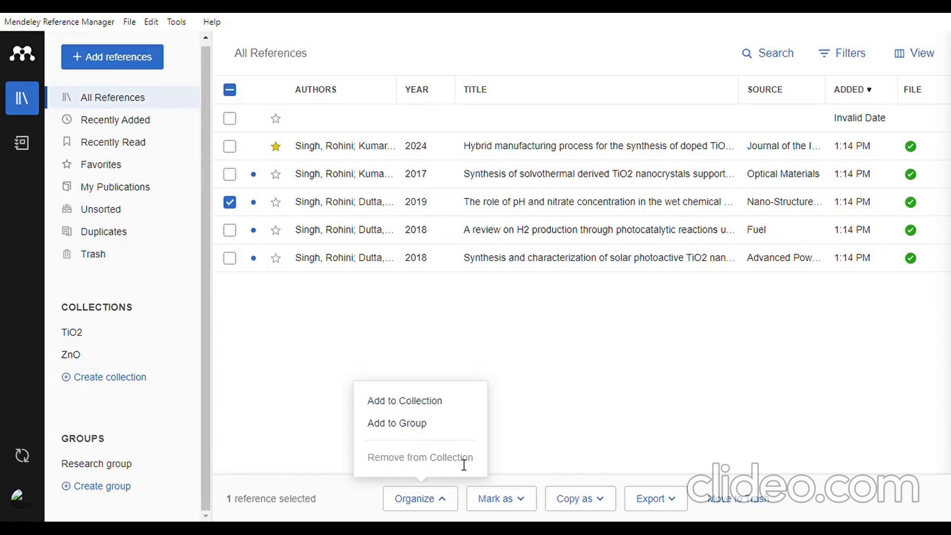
pyautogui.click(513, 449)
# Step: Mark the selected 2019 reference as a favorite and remove the favorite mark again
pyautogui.click(527, 502)
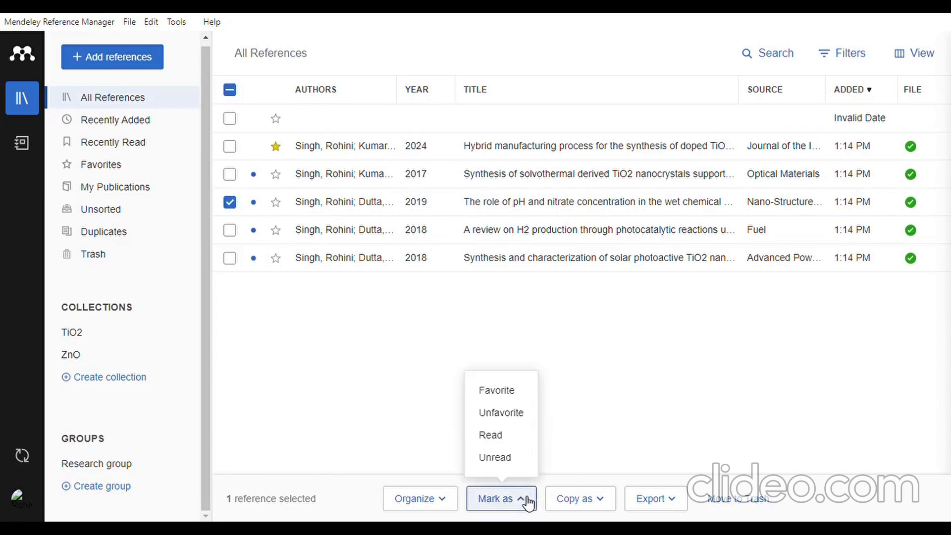
pyautogui.click(504, 396)
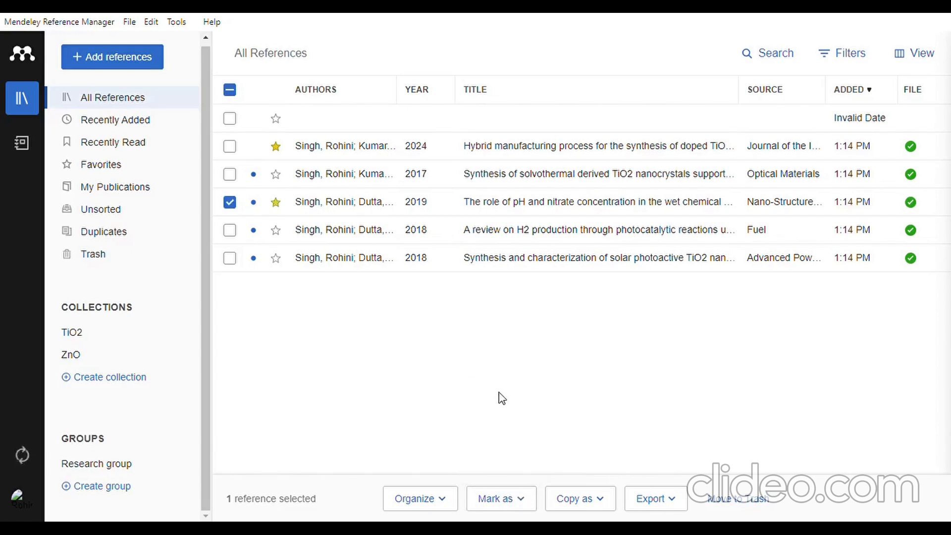
pyautogui.click(527, 501)
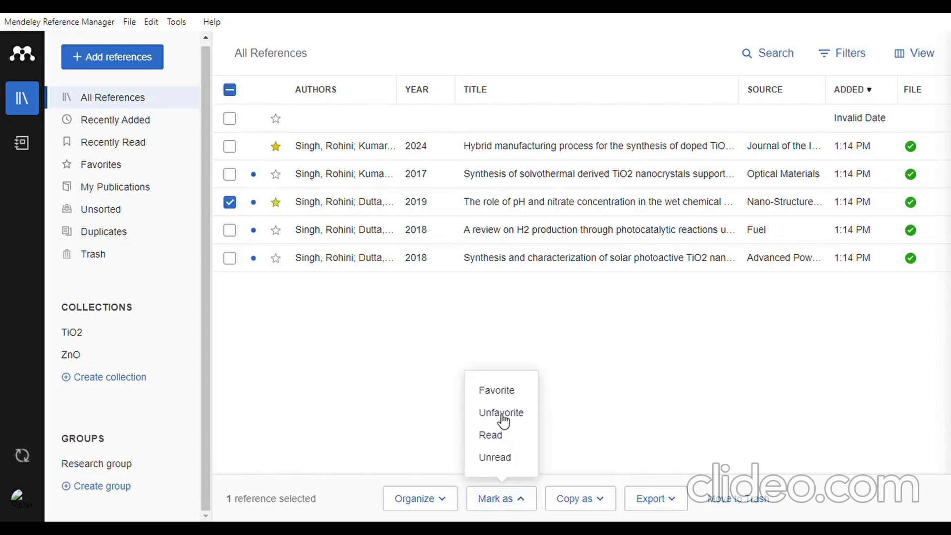
pyautogui.click(500, 416)
# Step: Mark the selected 2019 reference as read and set it back to unread
pyautogui.click(521, 499)
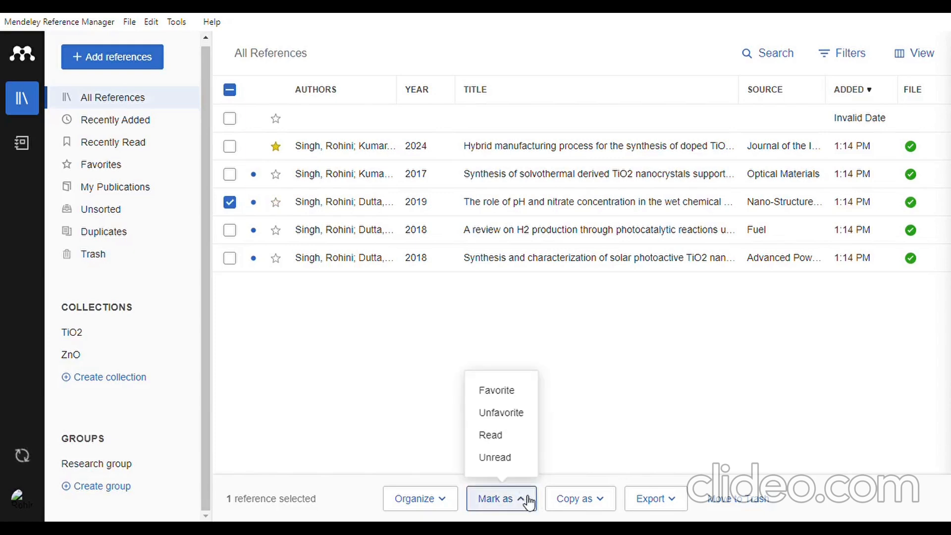
pyautogui.click(498, 436)
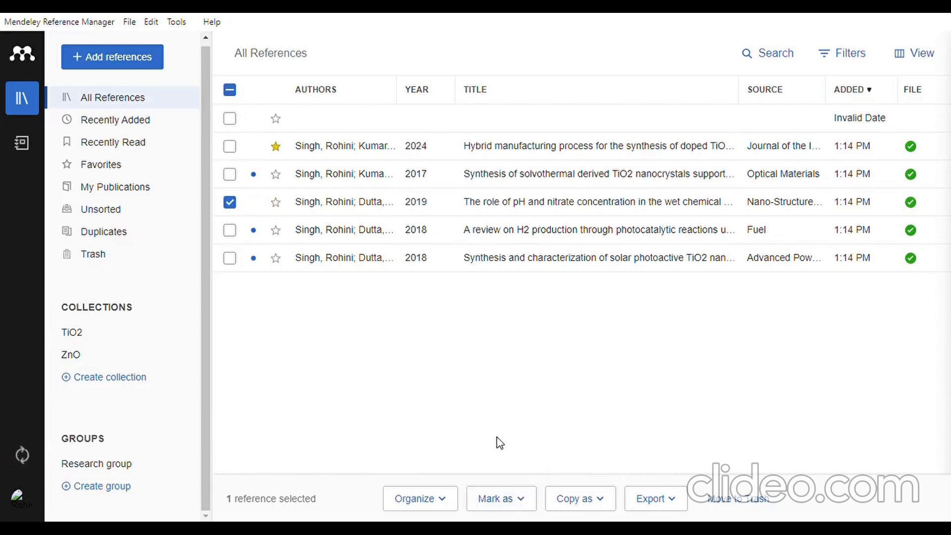
pyautogui.click(520, 499)
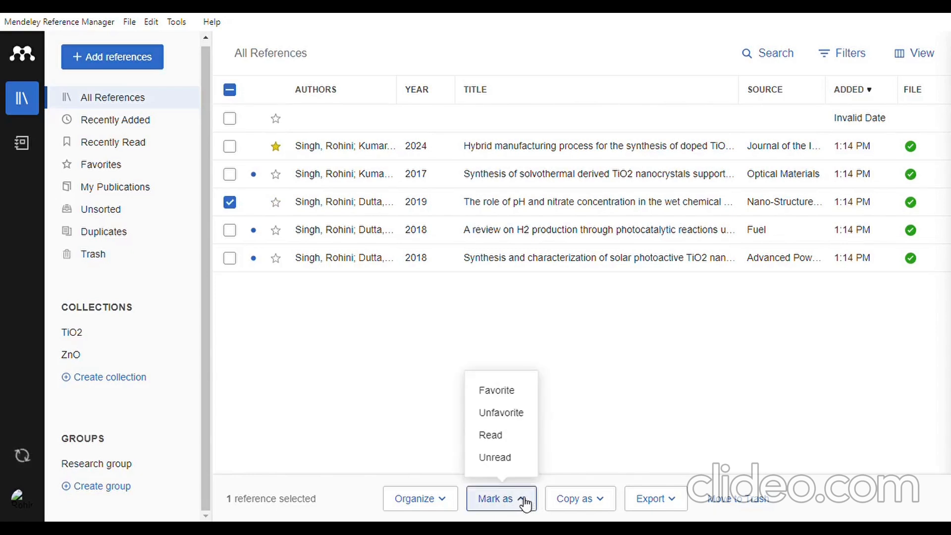
pyautogui.click(497, 459)
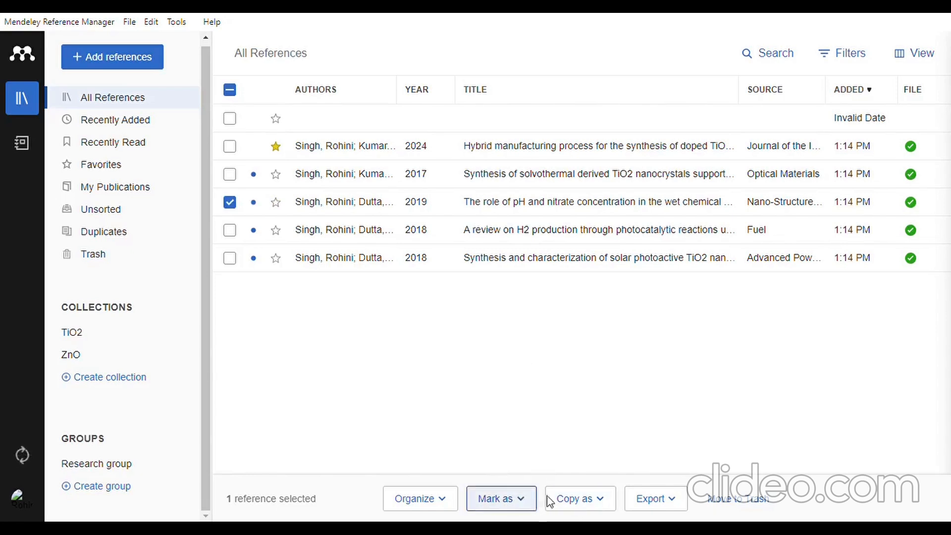
# Step: Copy the selected 2019 reference as a formatted citation
pyautogui.click(605, 503)
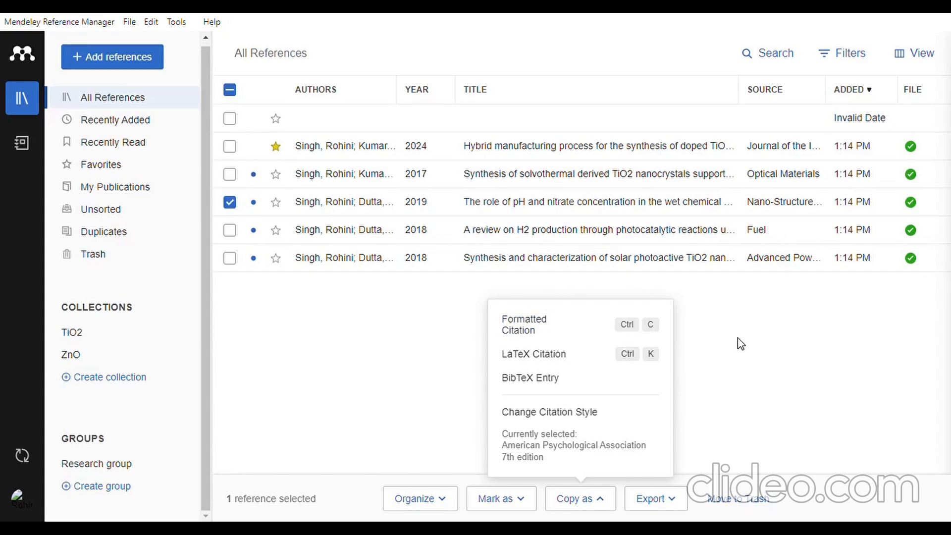
pyautogui.click(658, 331)
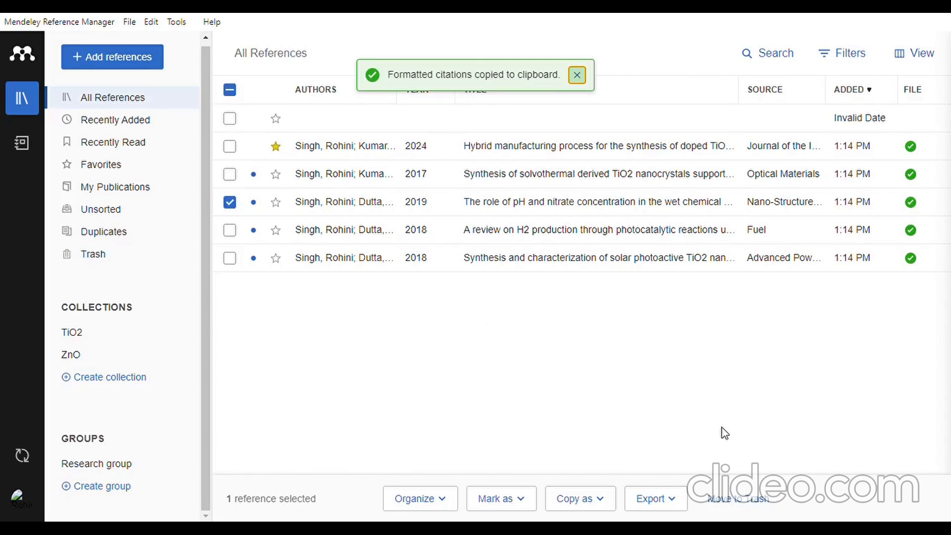
# Step: Look at the formatted citation style setting and the export formats available for the selected reference
pyautogui.click(609, 503)
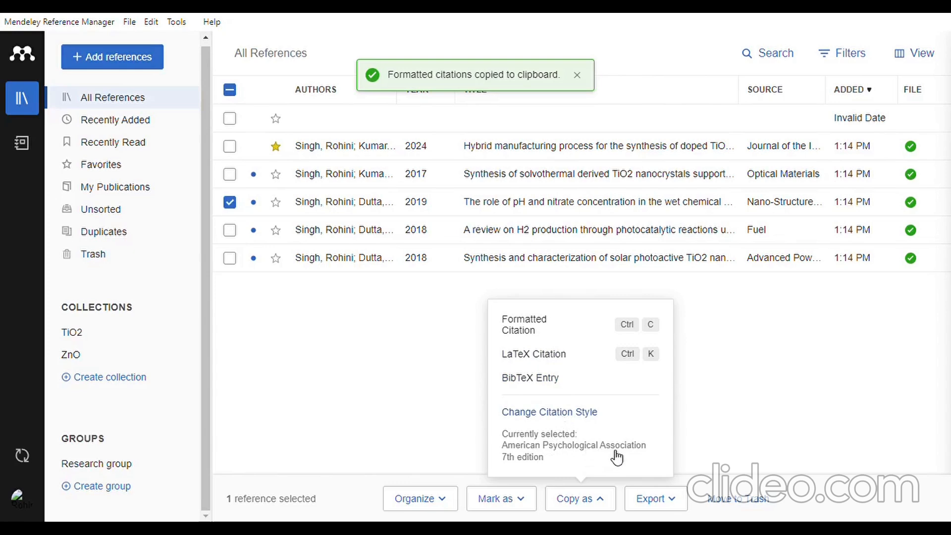
pyautogui.click(551, 415)
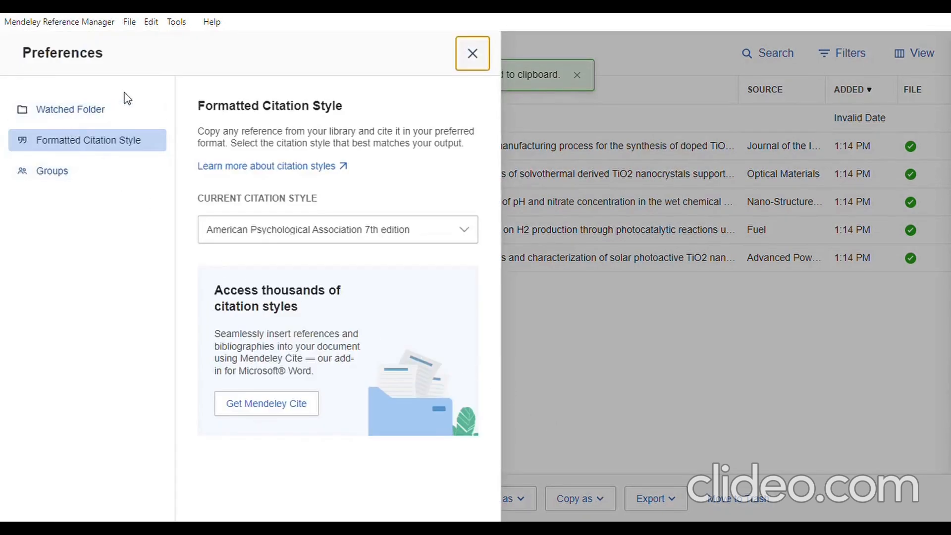
pyautogui.click(465, 233)
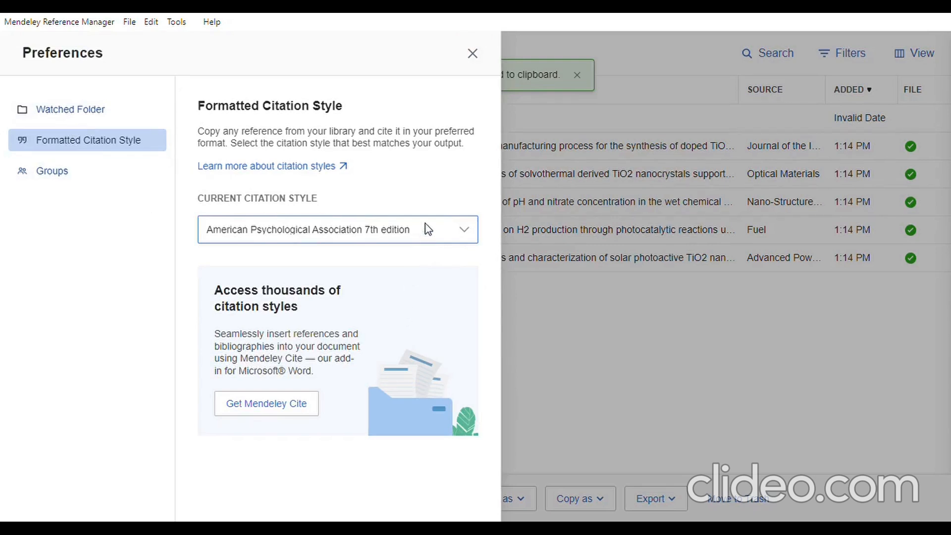
pyautogui.click(473, 54)
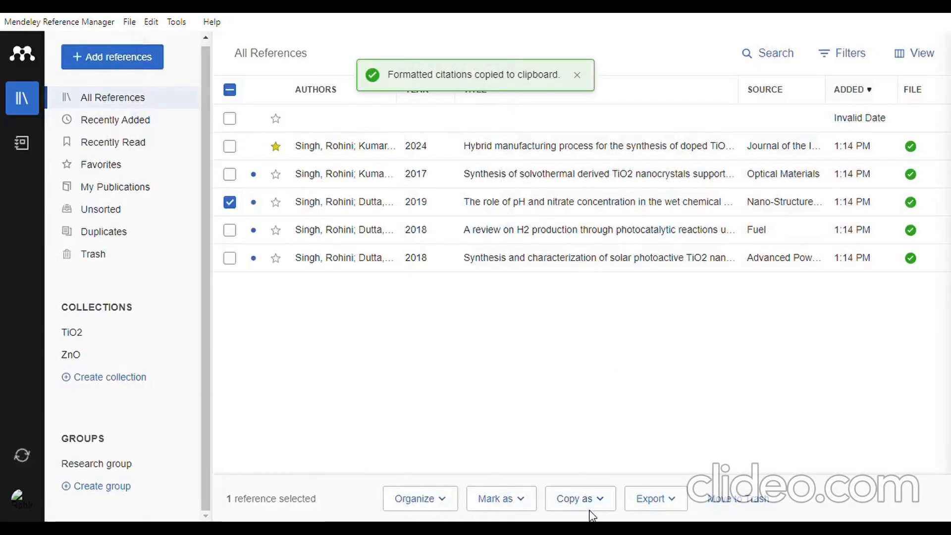
pyautogui.click(674, 502)
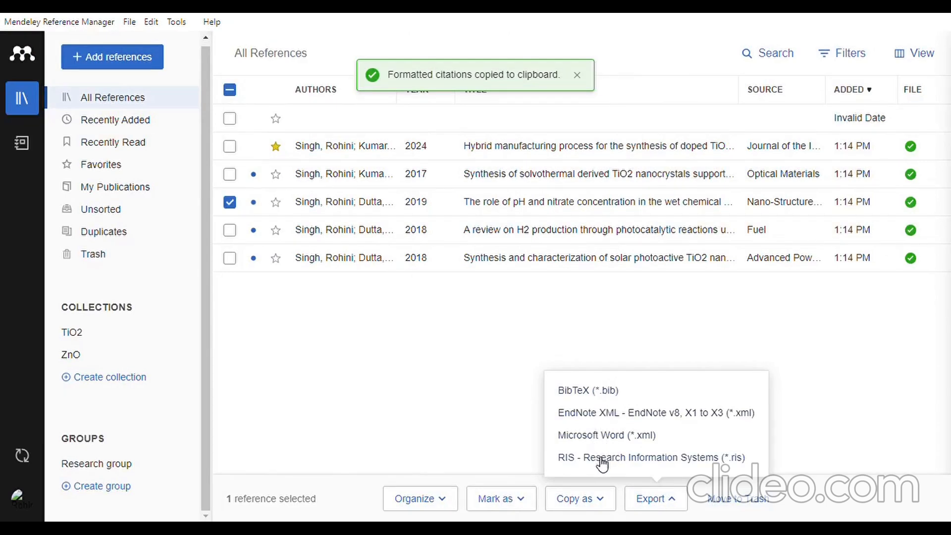
# Step: Move the selected 2019 reference to the trash and restore it from there
pyautogui.click(741, 499)
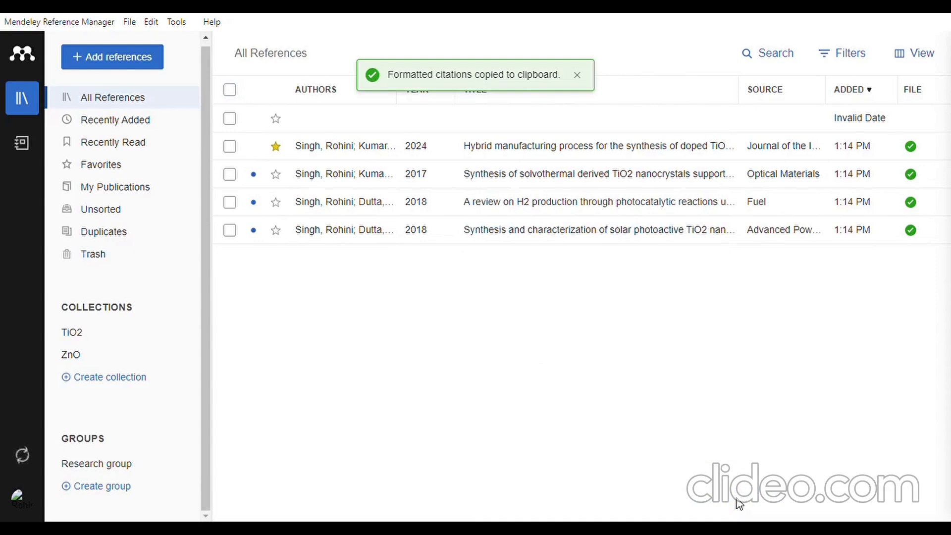
pyautogui.click(112, 261)
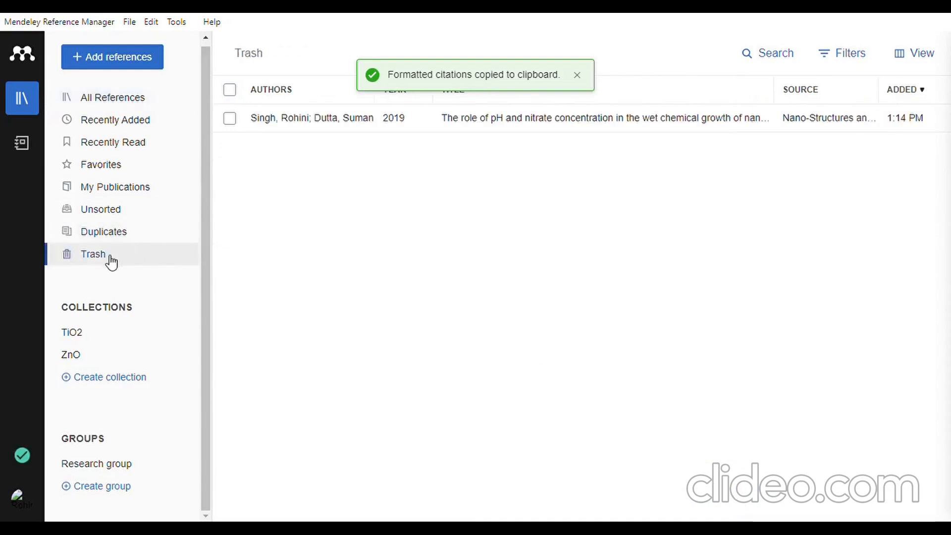
pyautogui.click(230, 91)
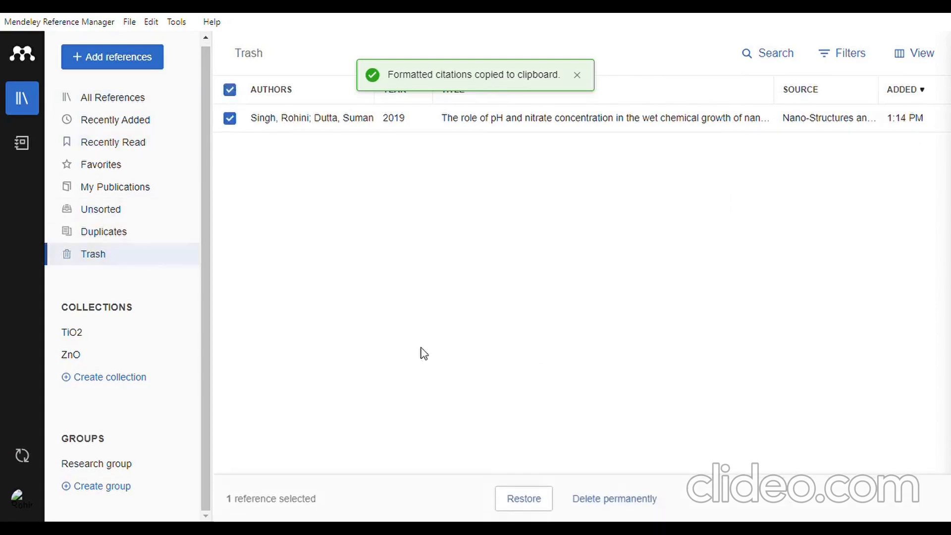
pyautogui.click(527, 502)
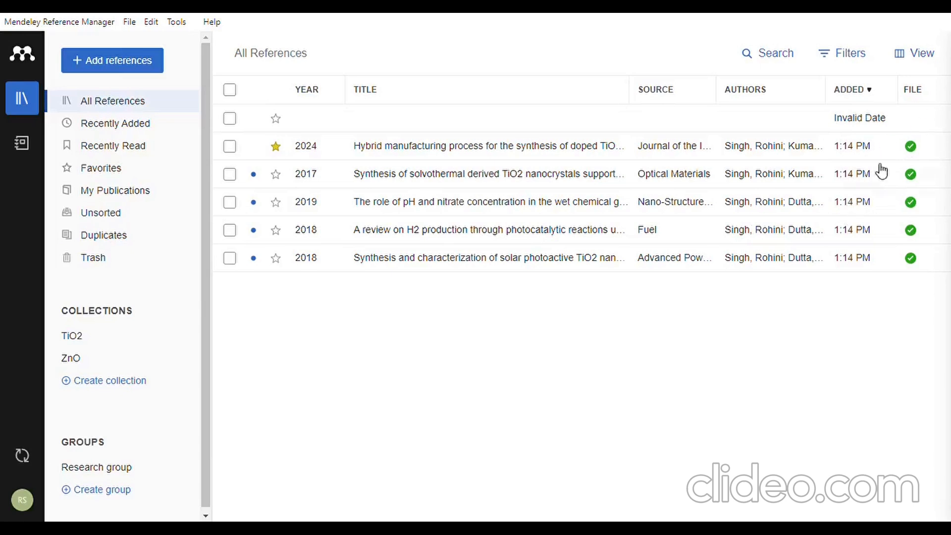
# Step: Open the 2024 "Hybrid manufacturing process" PDF and highlight section 2.3 in yellow from "A solution of Ti source" through "dried for 1 h"
pyautogui.click(911, 147)
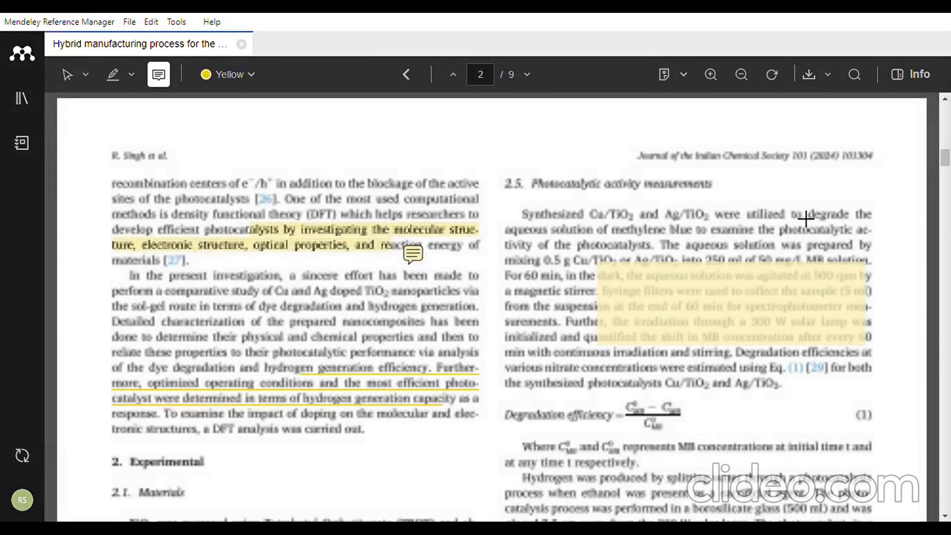
pyautogui.scroll(-3, 544, 214)
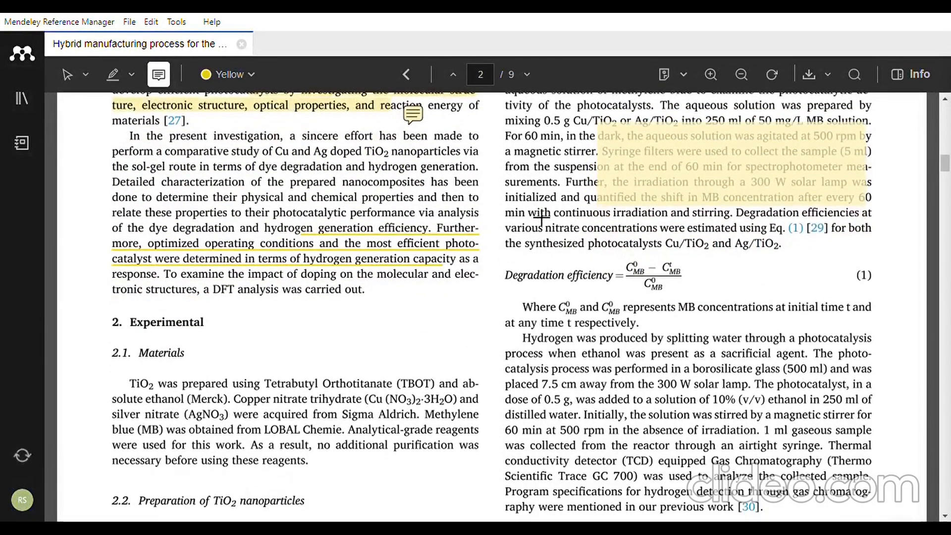
pyautogui.scroll(-8, 541, 217)
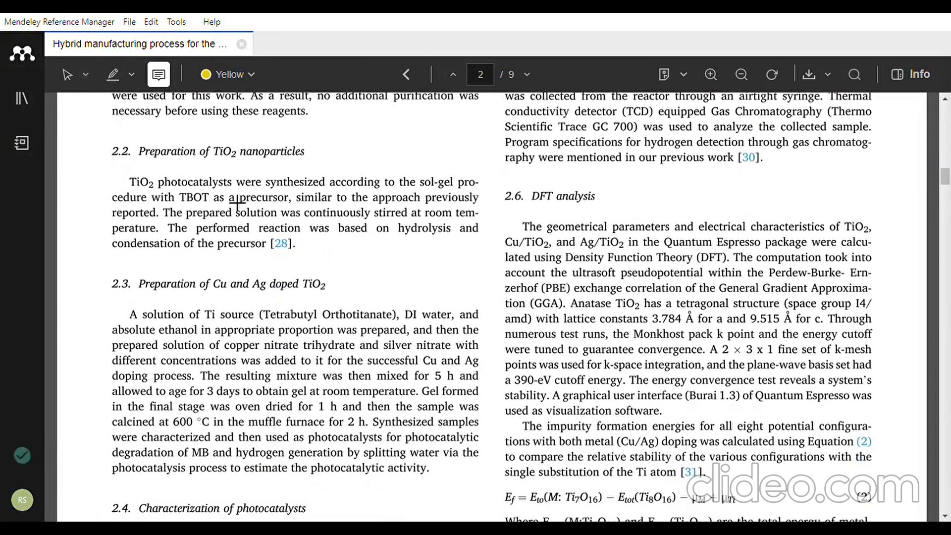
pyautogui.click(85, 76)
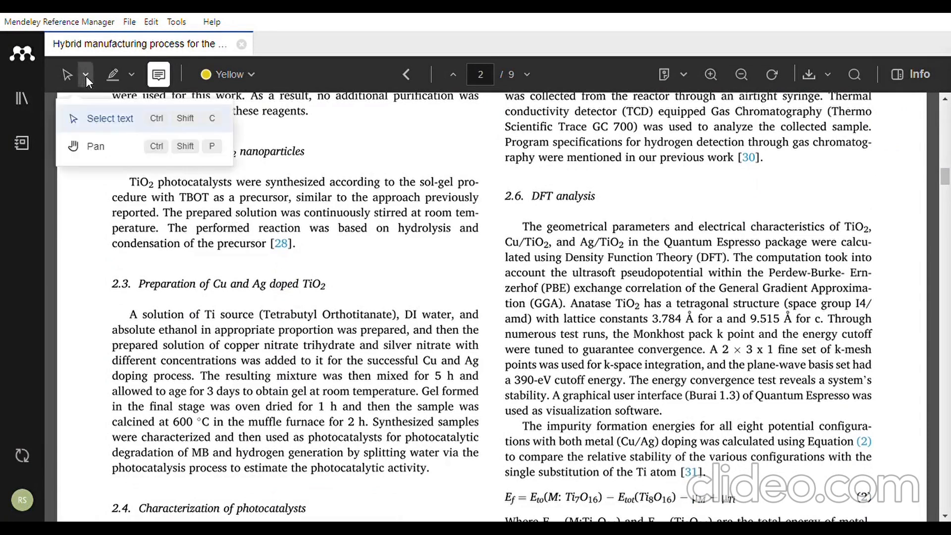
pyautogui.click(105, 122)
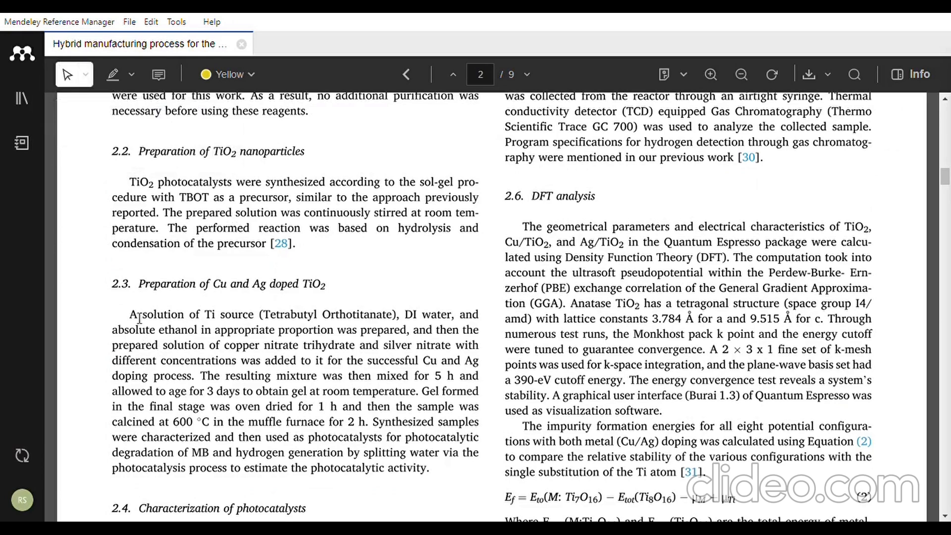
pyautogui.moveTo(130, 315); pyautogui.dragTo(439, 411)
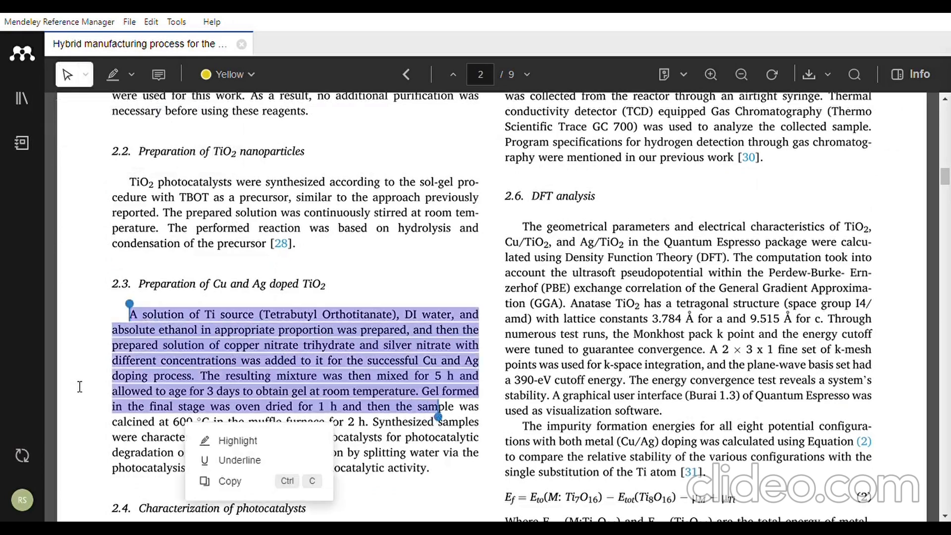
pyautogui.click(242, 442)
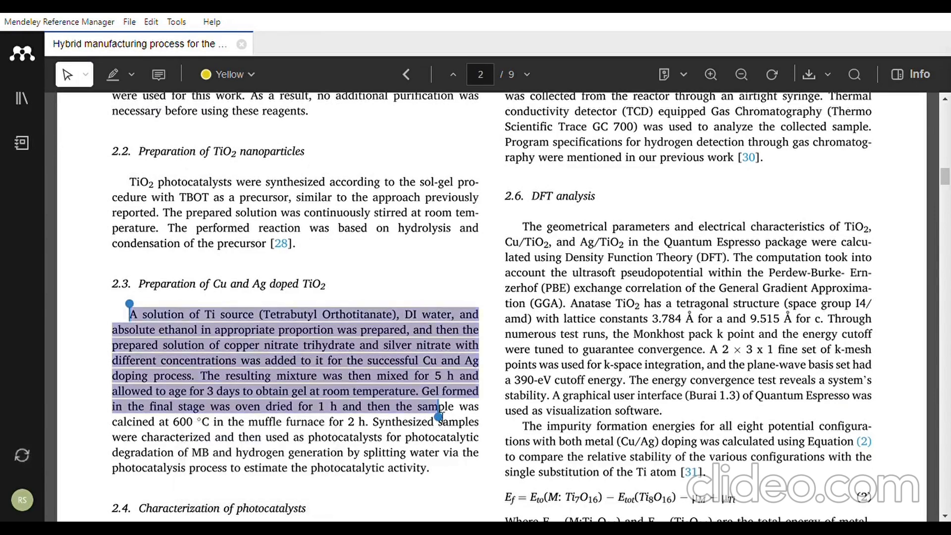
# Step: Add the highlighted section 2.3 passage to the notebook and review the notebook page's entries
pyautogui.click(436, 410)
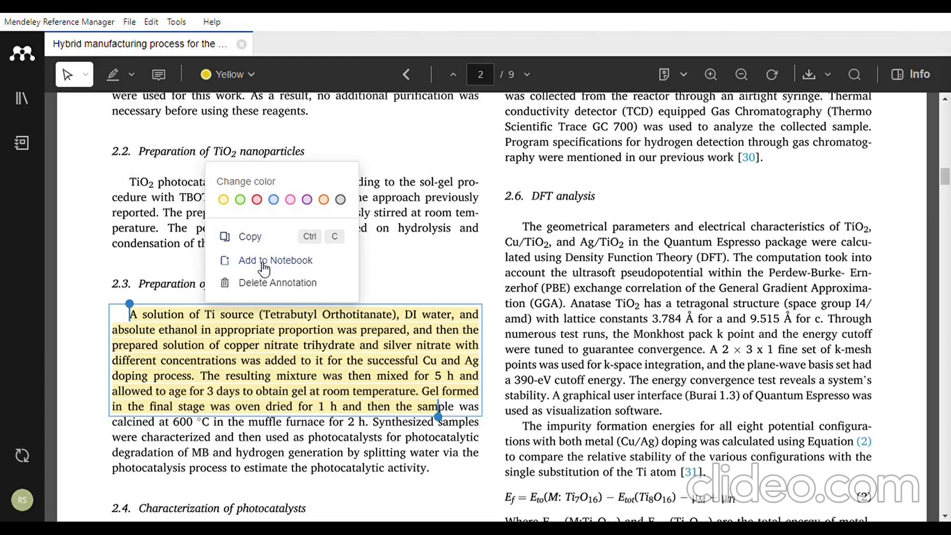
pyautogui.click(264, 261)
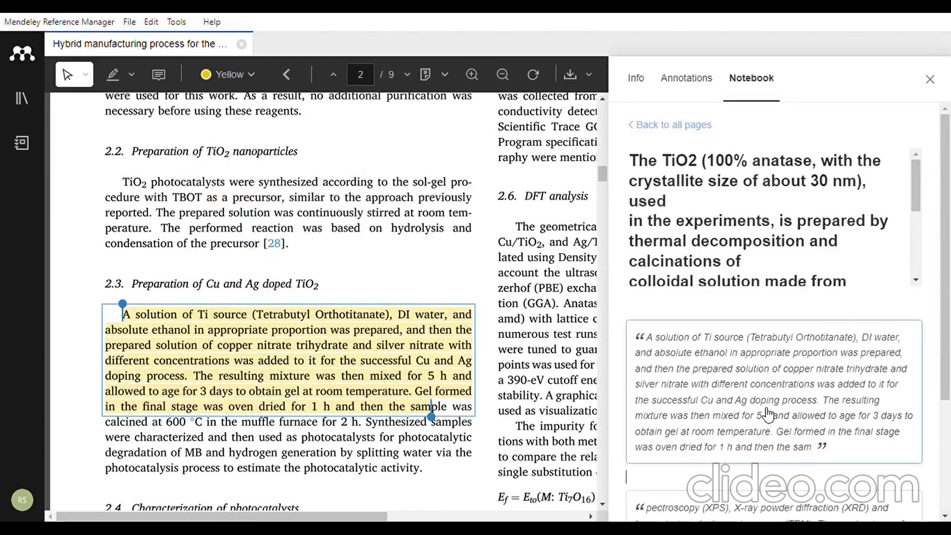
pyautogui.scroll(-3, 767, 414)
pyautogui.scroll(2, 718, 396)
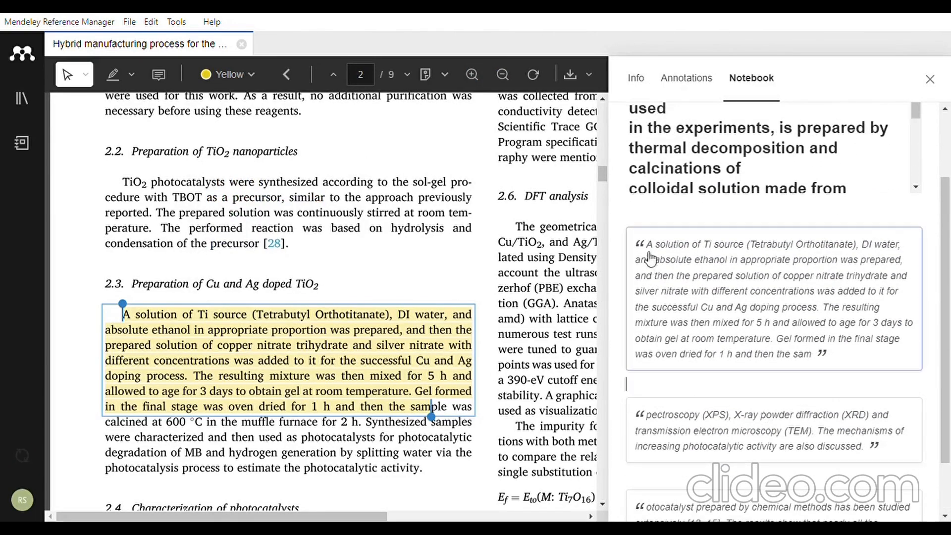
pyautogui.scroll(2, 653, 259)
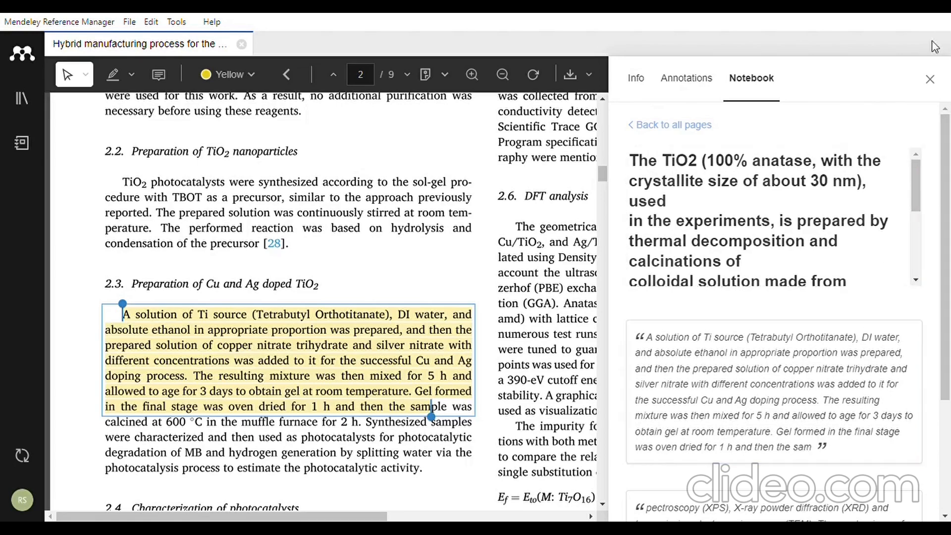
# Step: View the open article's reference details and close the side panel to widen the PDF page
pyautogui.click(636, 82)
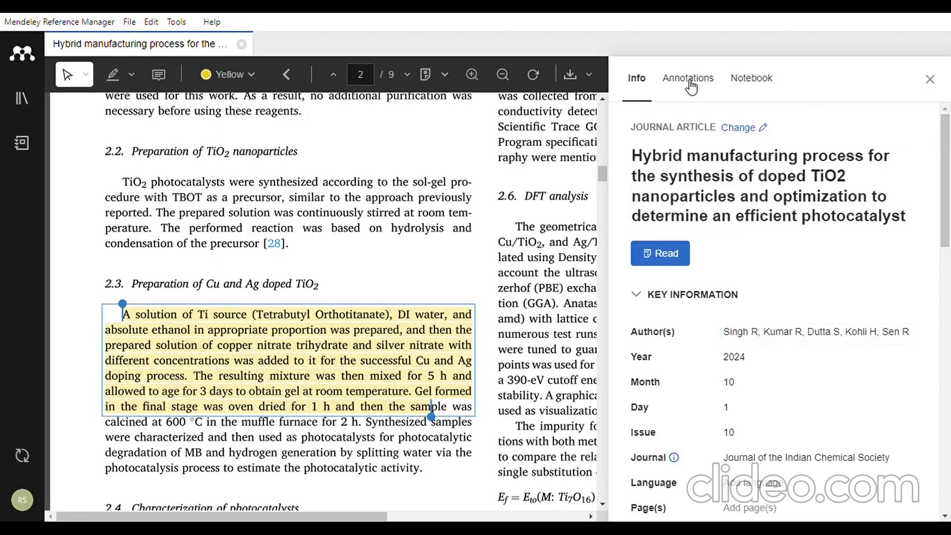
pyautogui.click(930, 79)
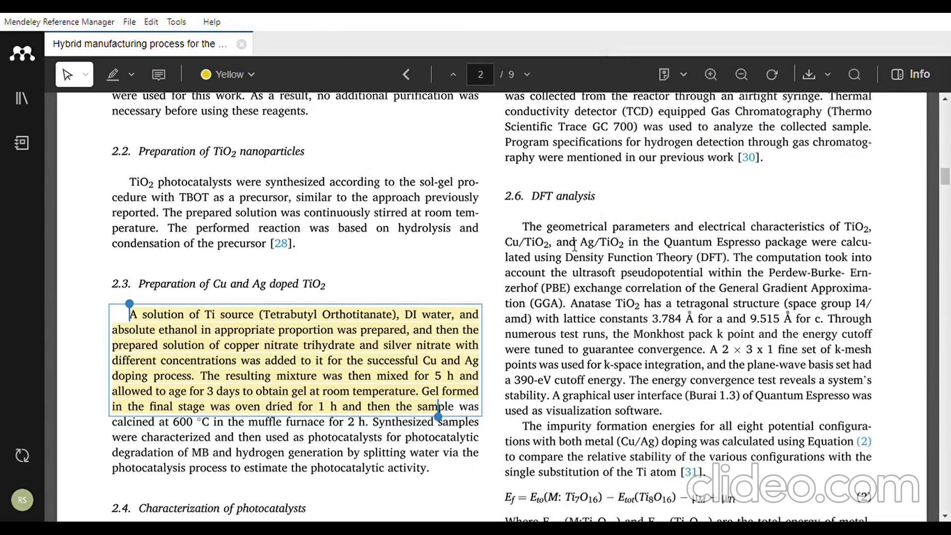
pyautogui.scroll(-1, 545, 270)
pyautogui.scroll(1, 466, 310)
# Step: Highlight two yellow rectangular areas in section 2.6, over the first paragraph's opening lines and from the k-space line to the "Equation (2)" line
pyautogui.click(131, 75)
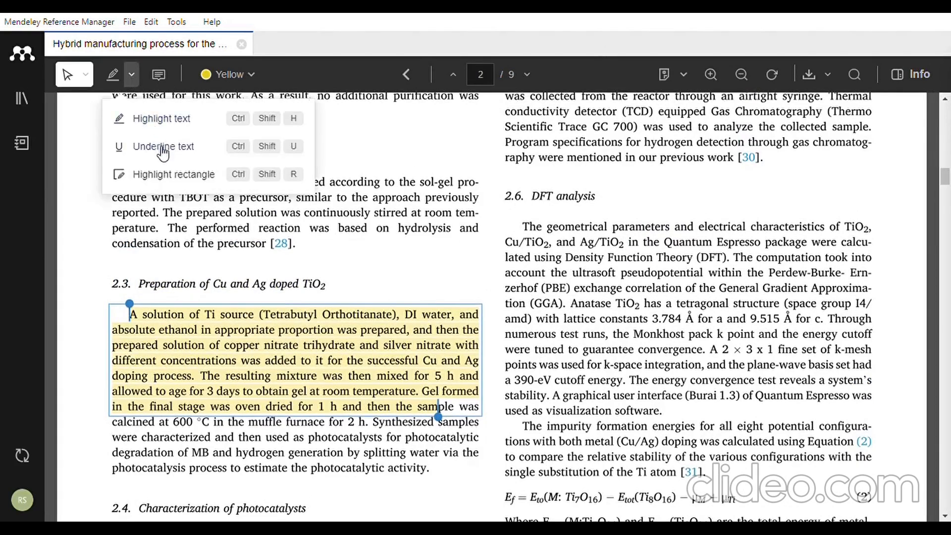
pyautogui.click(173, 176)
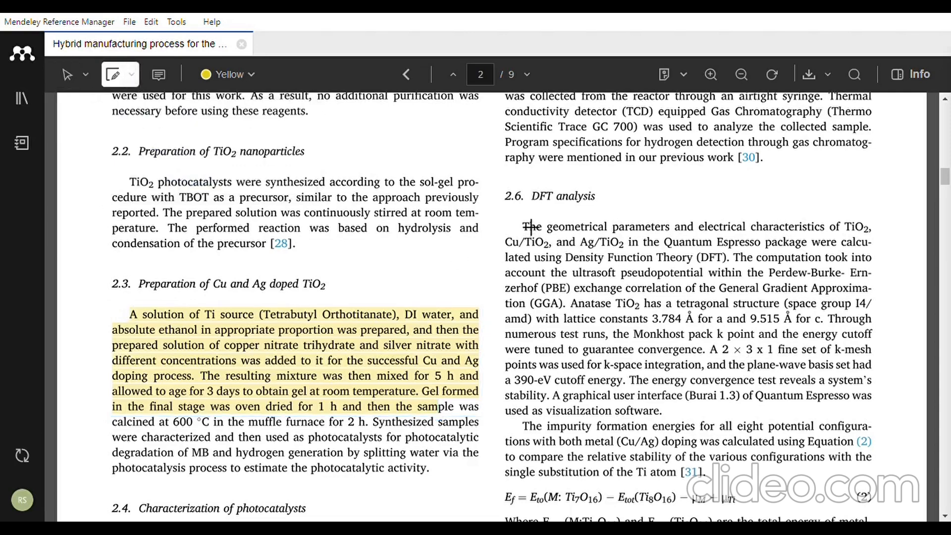
pyautogui.moveTo(520, 216); pyautogui.dragTo(888, 328)
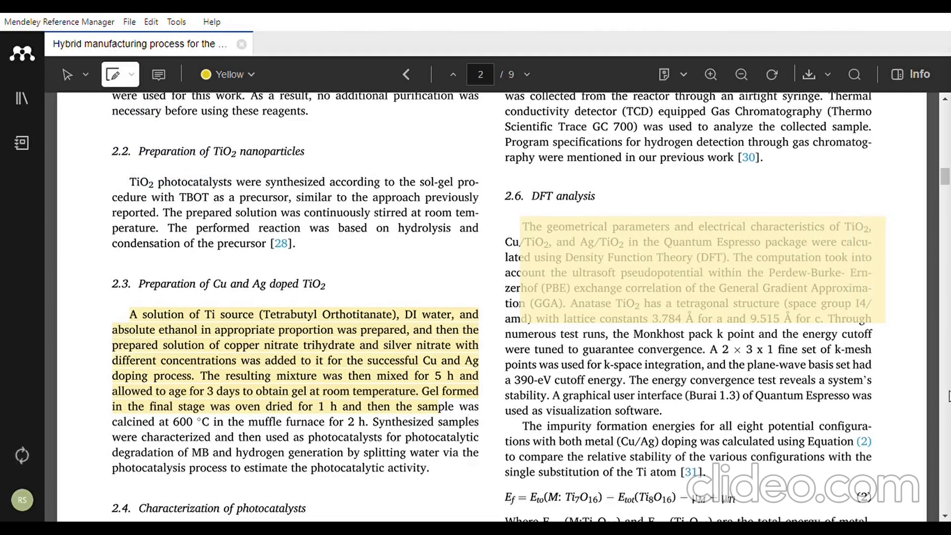
pyautogui.moveTo(506, 356); pyautogui.dragTo(872, 450)
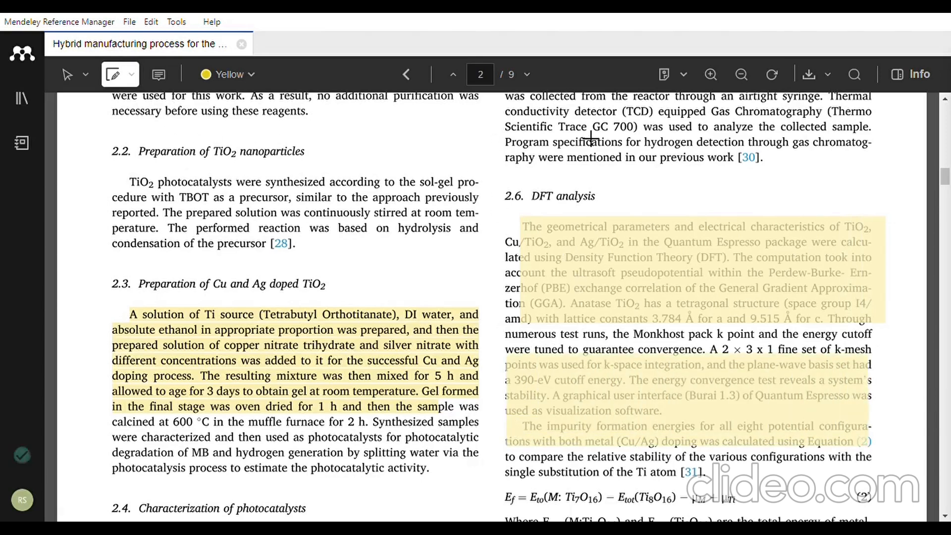
# Step: Place an empty yellow sticky note in section 2.4, on the line about transmission electron microscopy
pyautogui.scroll(-1, 624, 242)
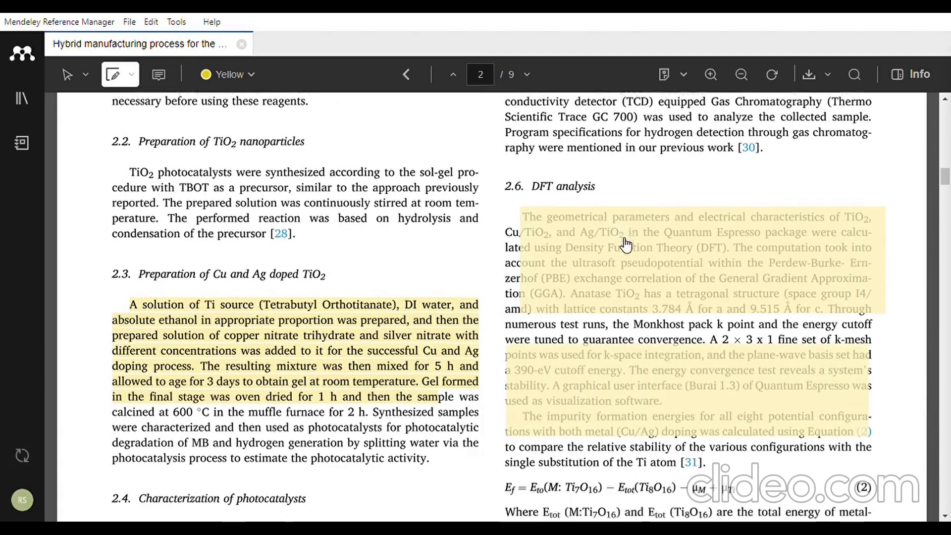
pyautogui.scroll(-4, 624, 244)
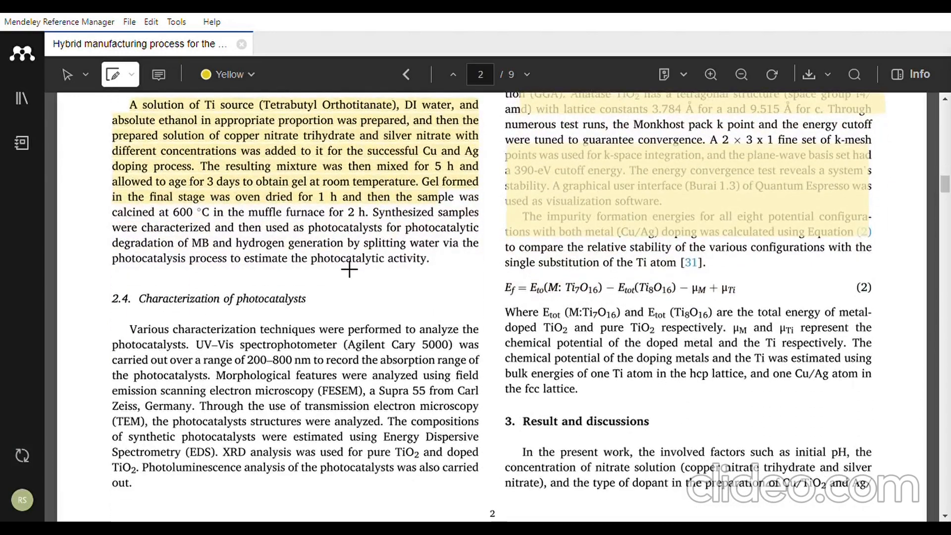
pyautogui.scroll(-2, 349, 269)
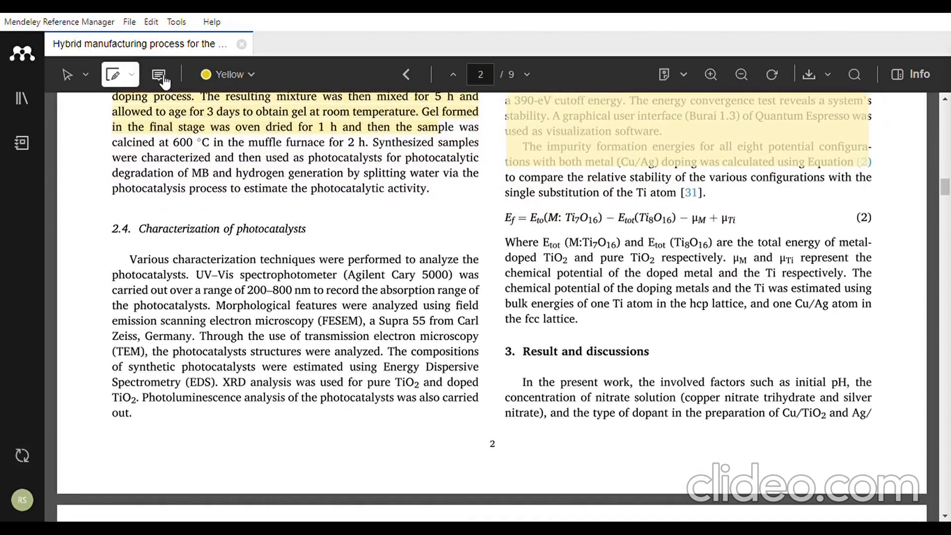
pyautogui.click(159, 77)
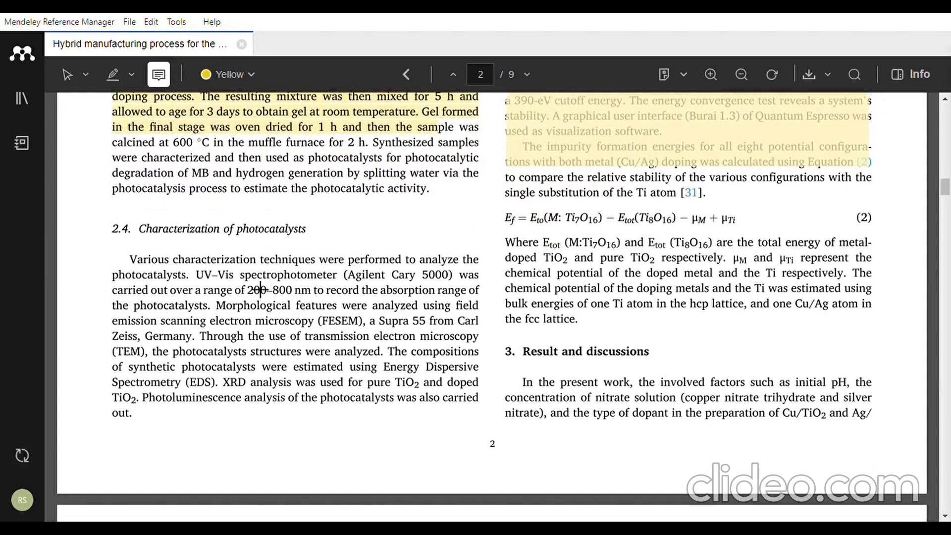
pyautogui.click(390, 342)
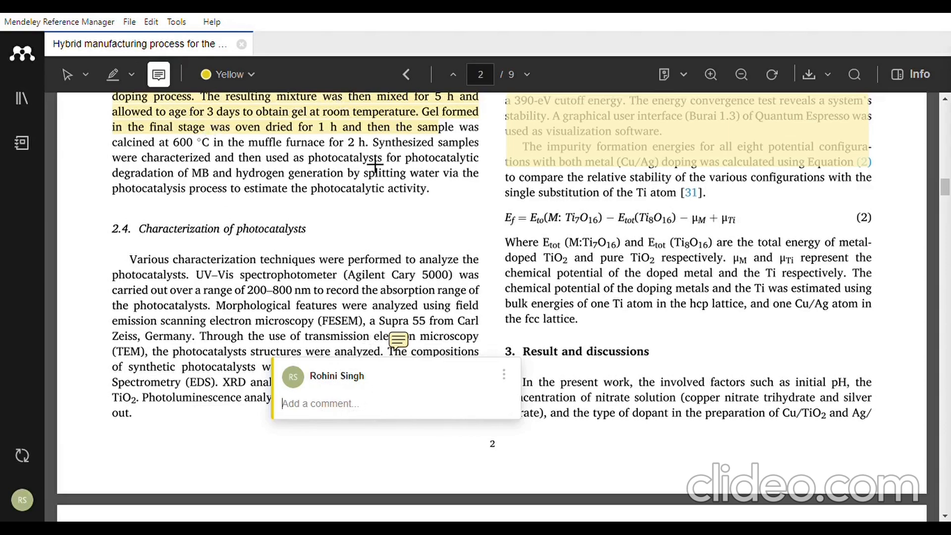
# Step: Set the annotation colour to green and place four empty sticky notes: two in section 2.4, one below equation (2), one in section 3
pyautogui.click(255, 77)
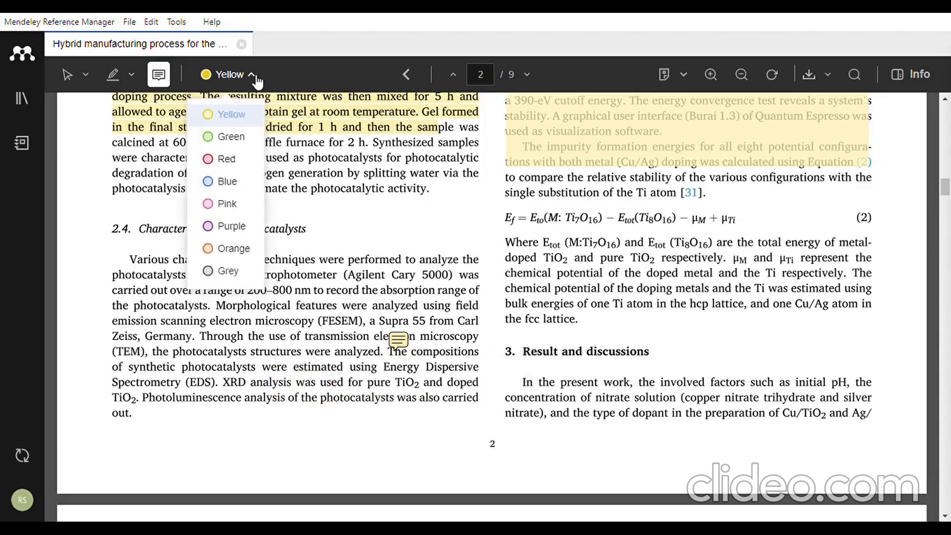
pyautogui.click(228, 141)
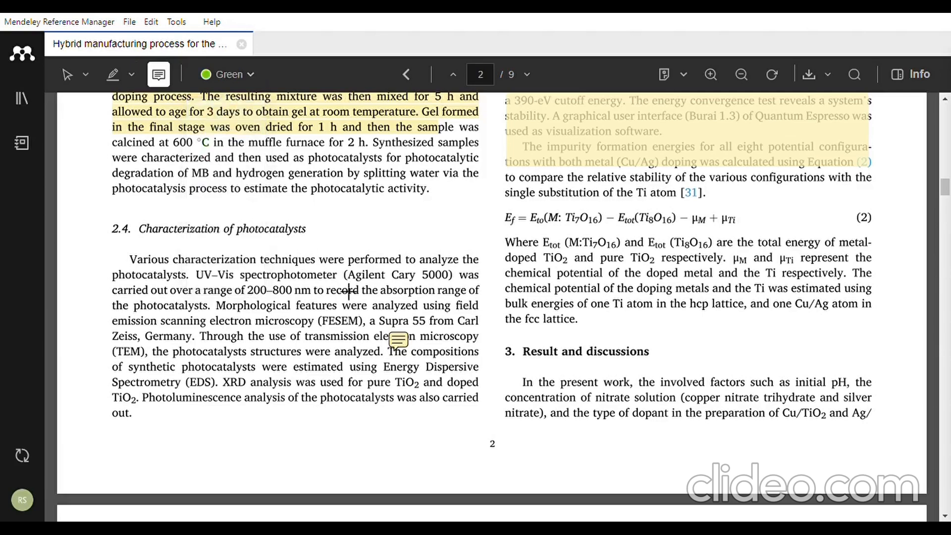
pyautogui.click(313, 354)
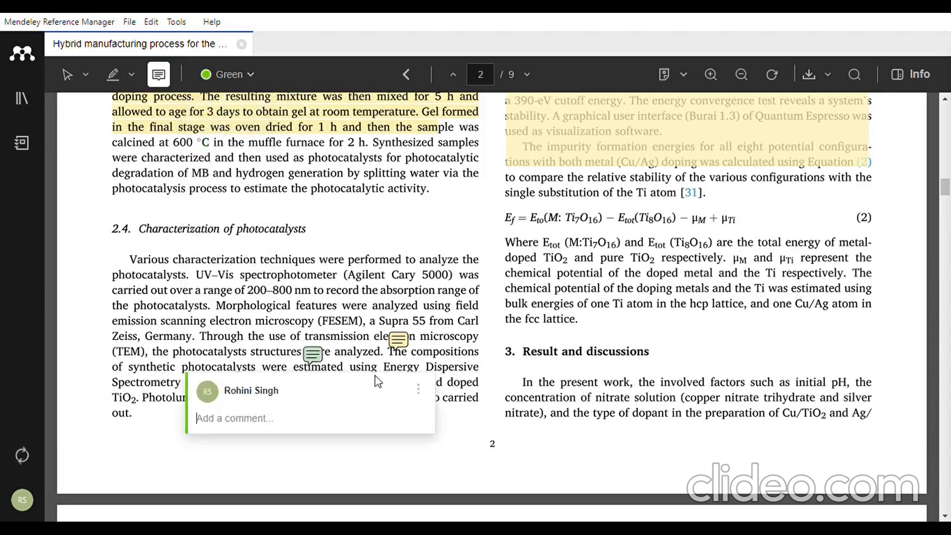
pyautogui.click(364, 298)
pyautogui.click(597, 291)
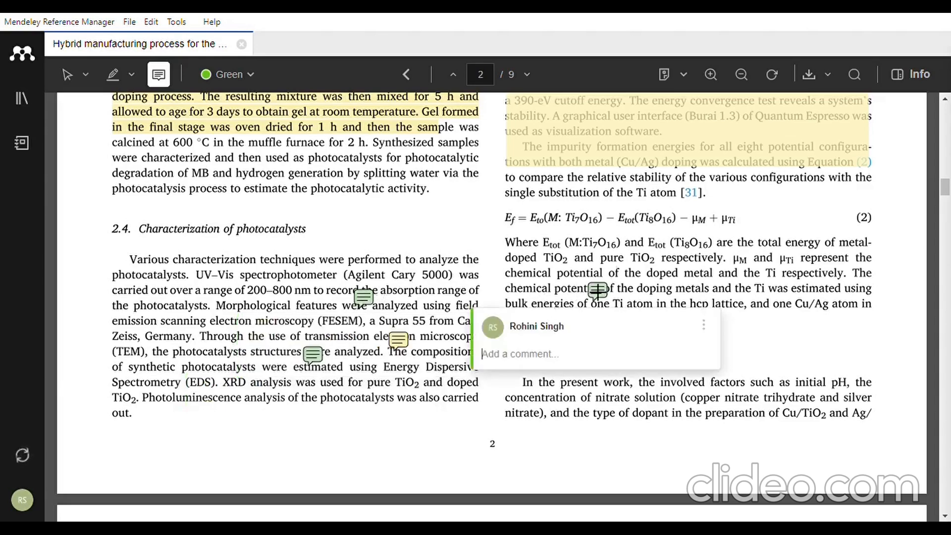
pyautogui.click(666, 402)
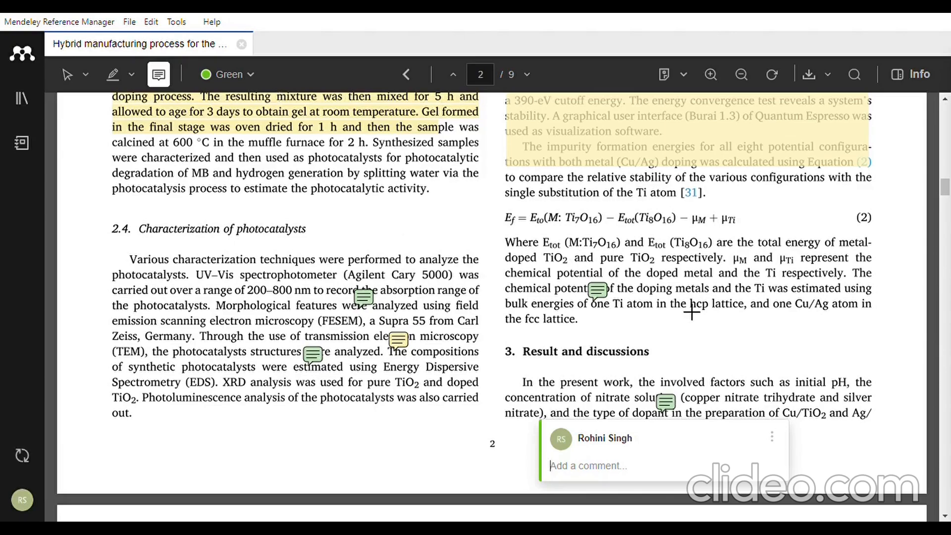
# Step: Review the annotations on page 2 and close the PDF to return to the reference library
pyautogui.scroll(5, 705, 298)
pyautogui.scroll(3, 705, 298)
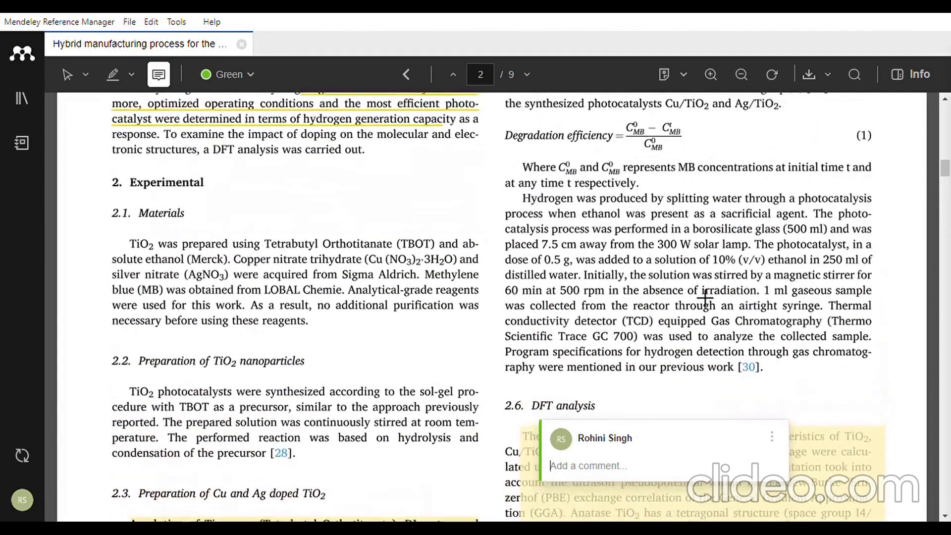
pyautogui.scroll(-13, 705, 298)
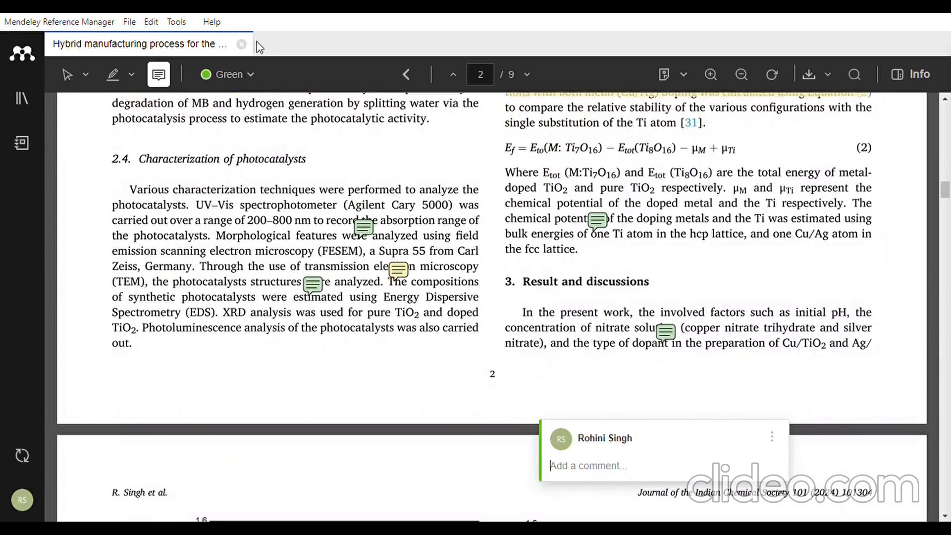
pyautogui.click(242, 44)
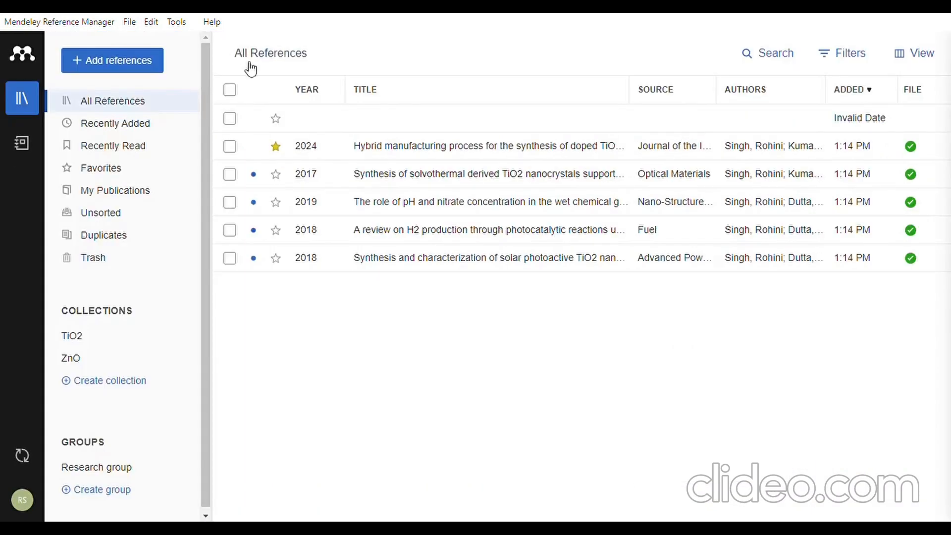